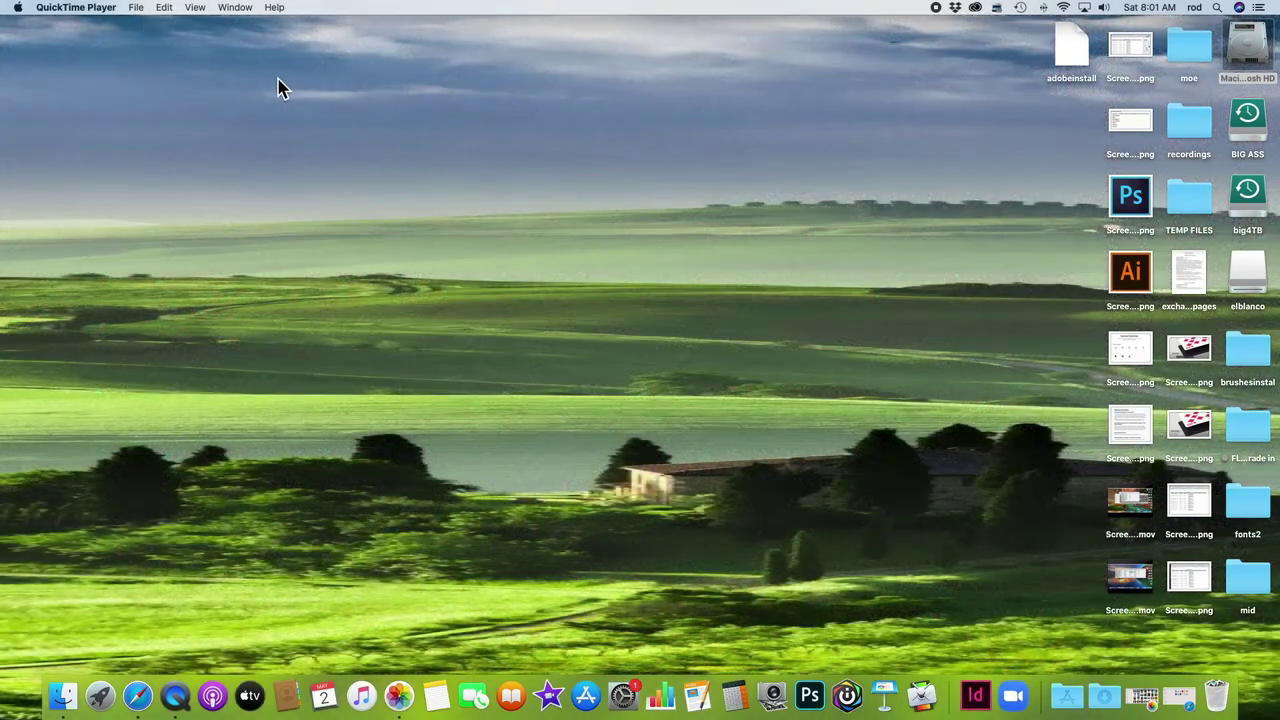
Open a new Finder window, show the fonts folder inside the home folder, and look through its font files.
click(280, 88)
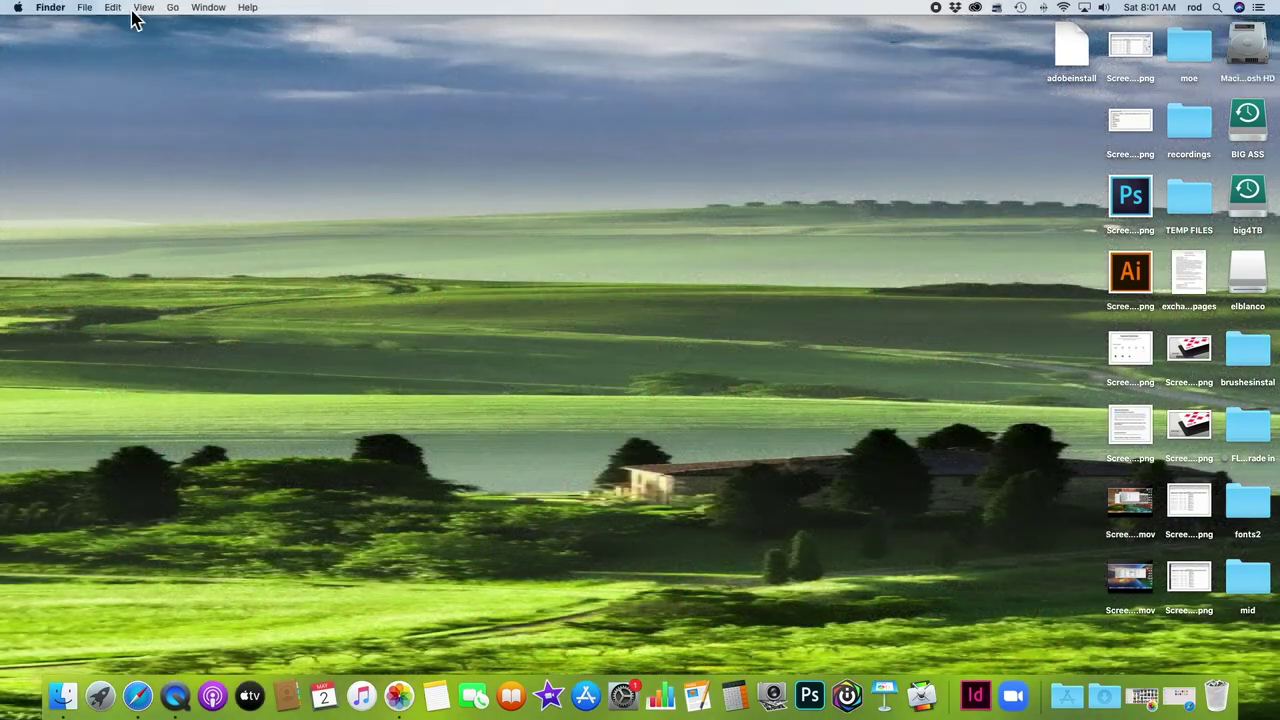
click(82, 10)
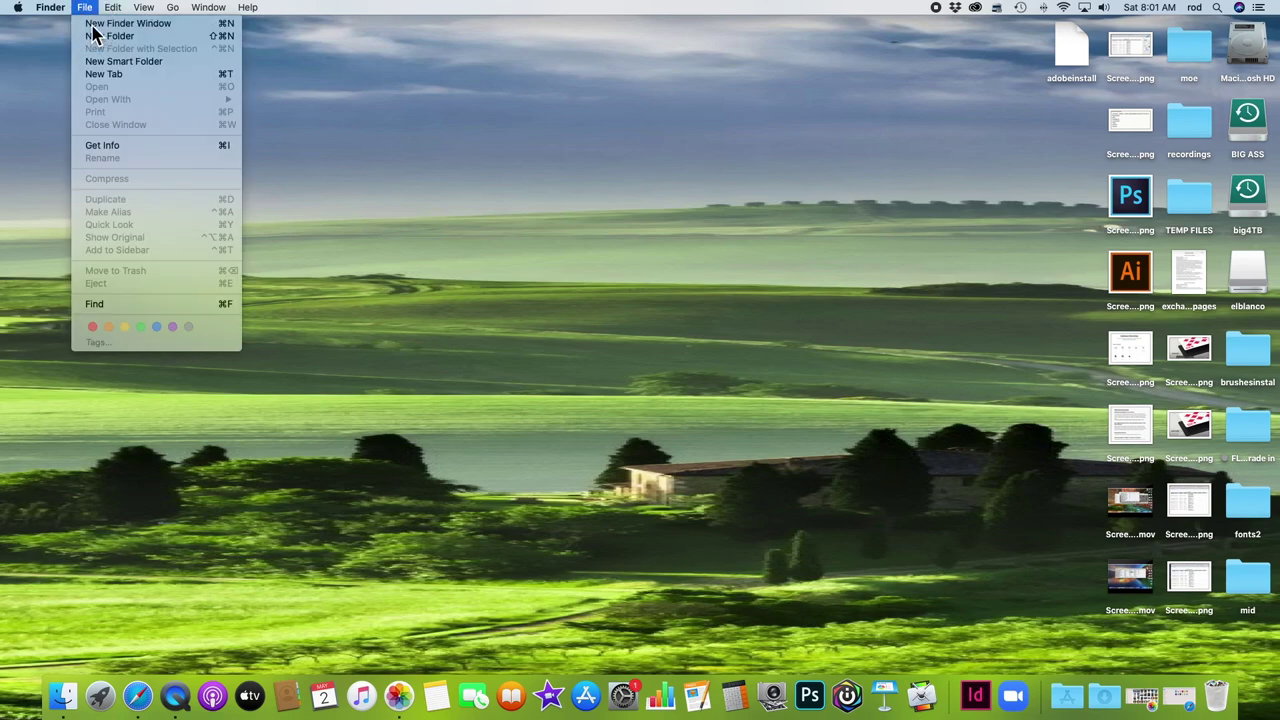
click(91, 32)
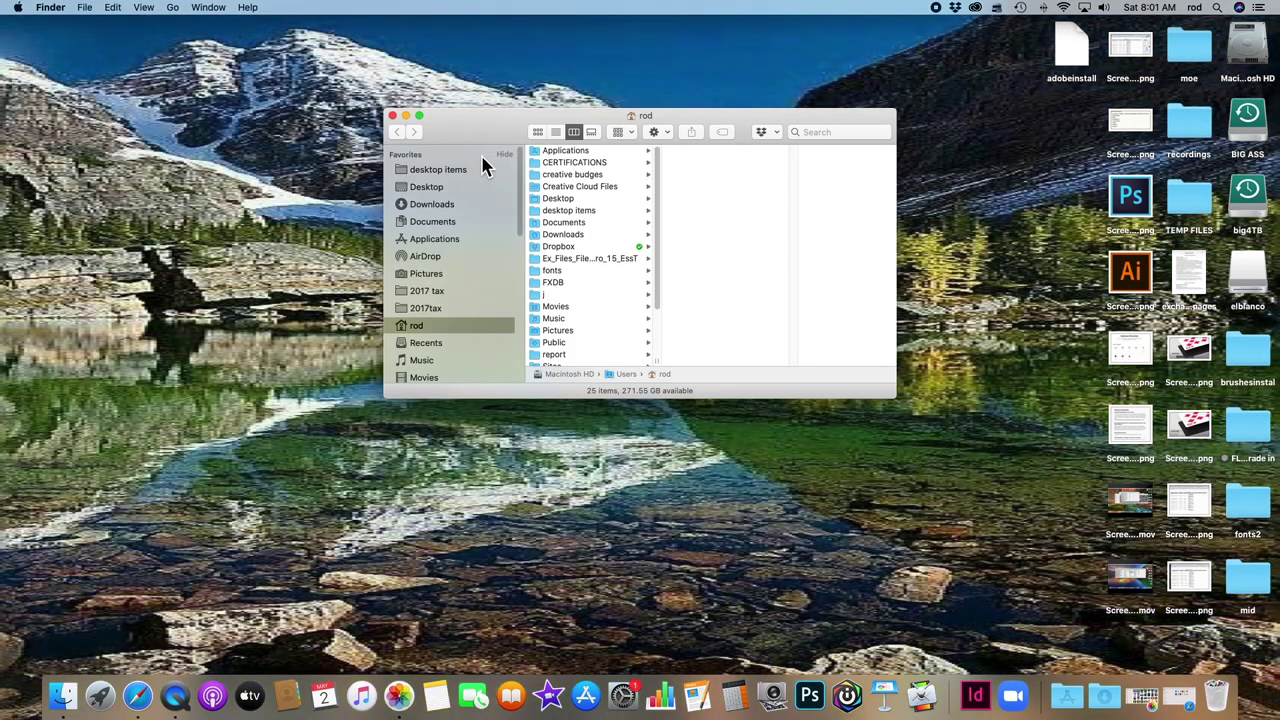
click(540, 270)
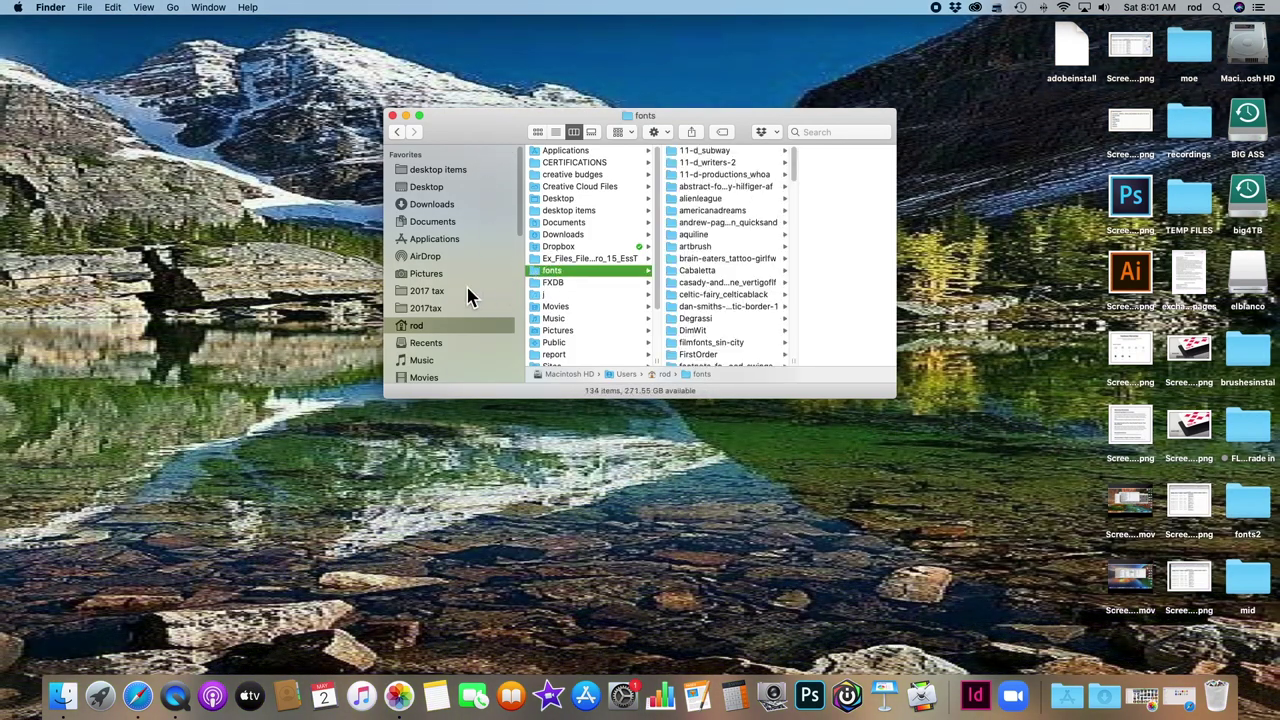
drag(757, 122, 481, 111)
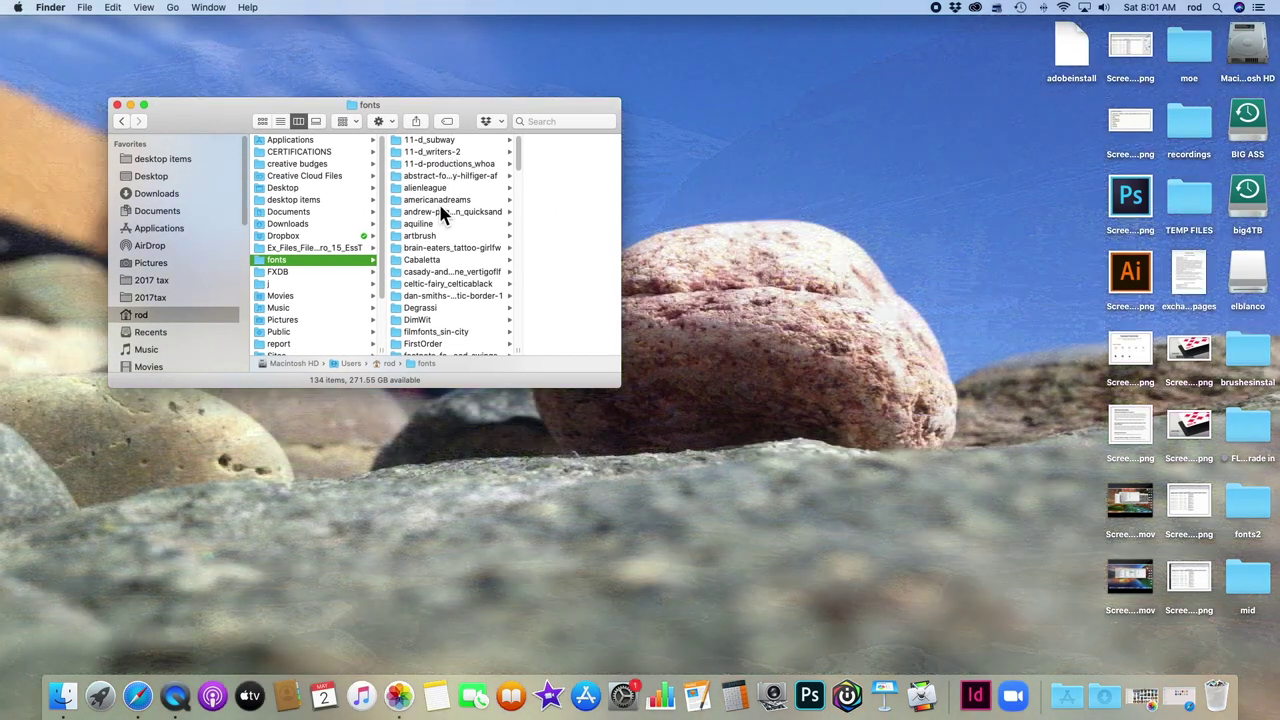
scroll(440, 300, down, 8)
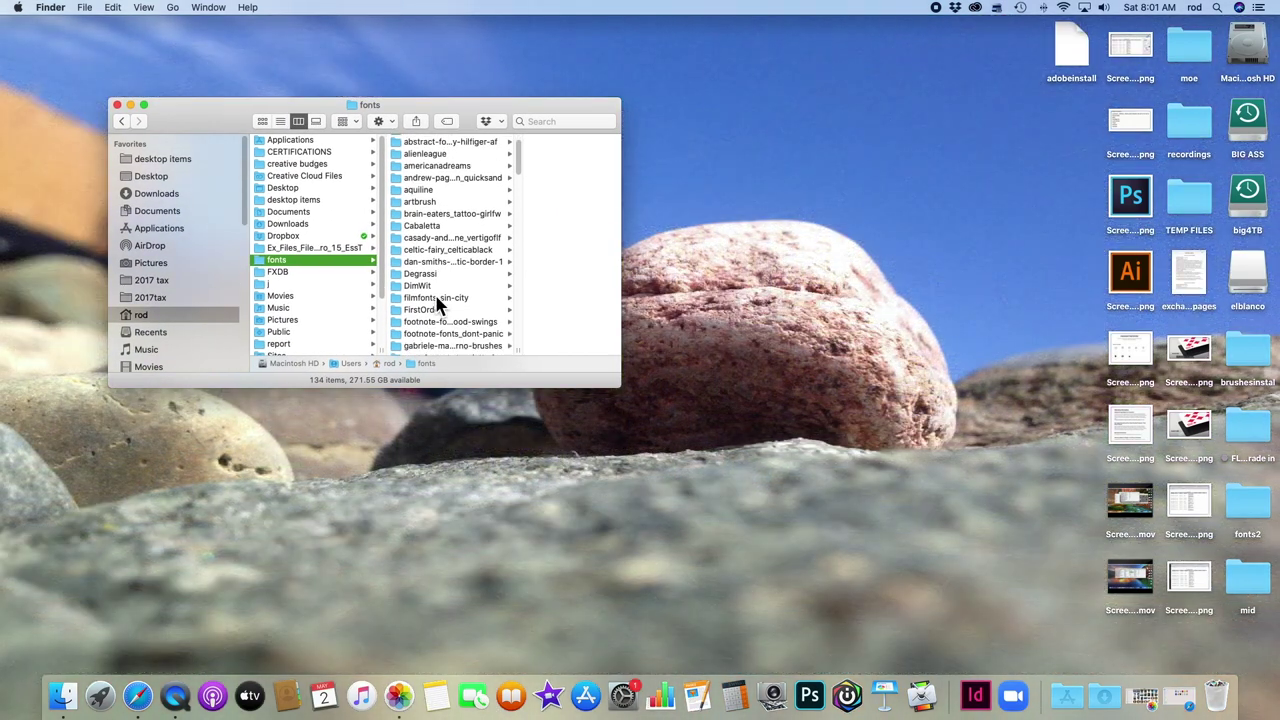
scroll(437, 305, down, 3)
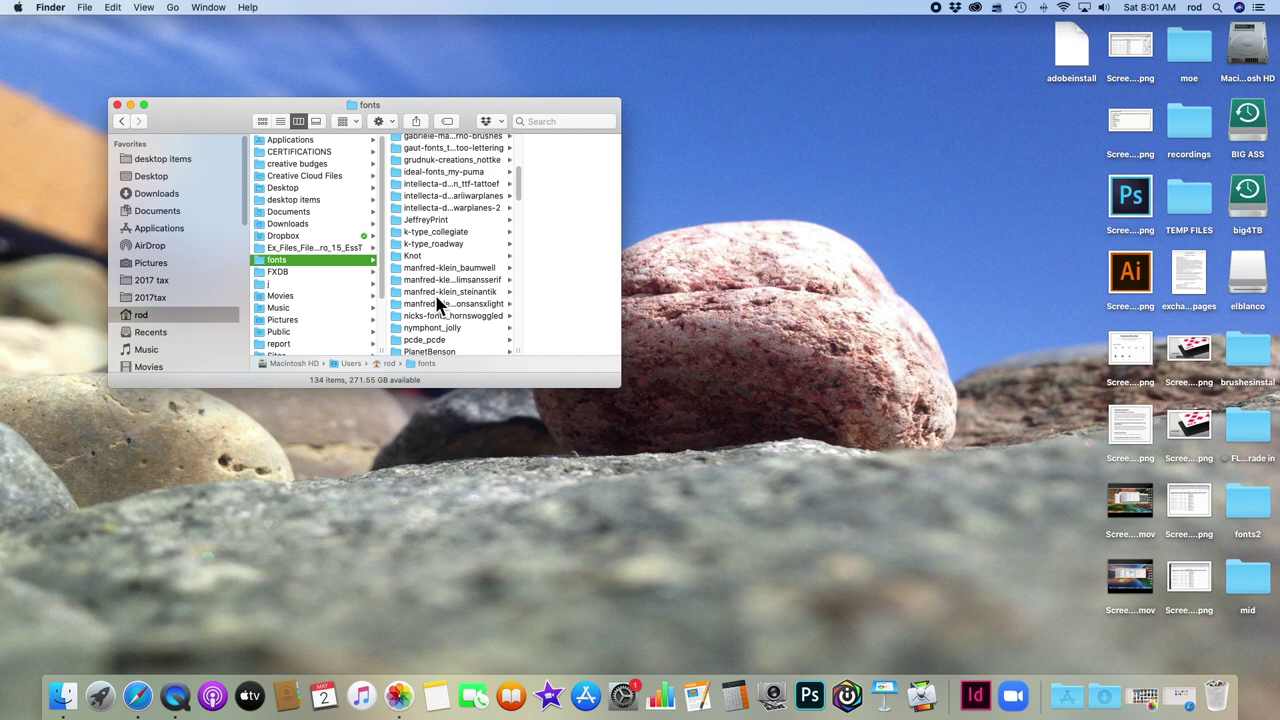
scroll(437, 305, down, 10)
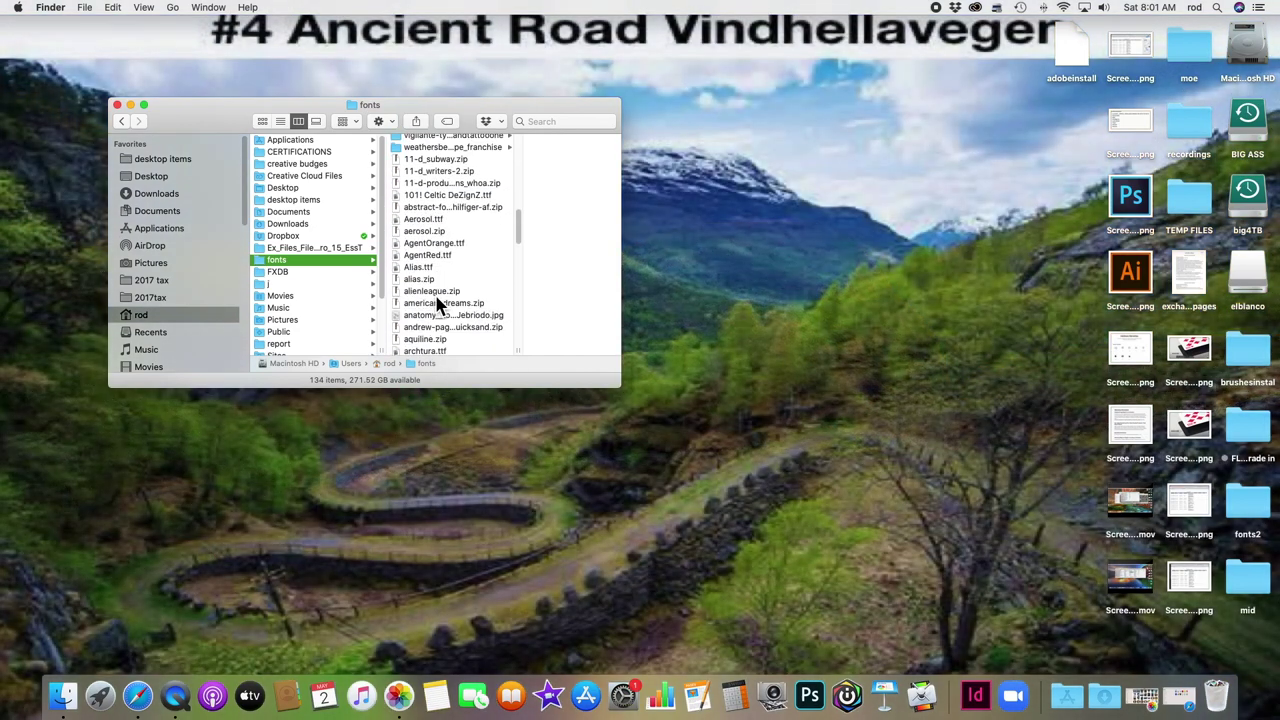
scroll(437, 305, down, 3)
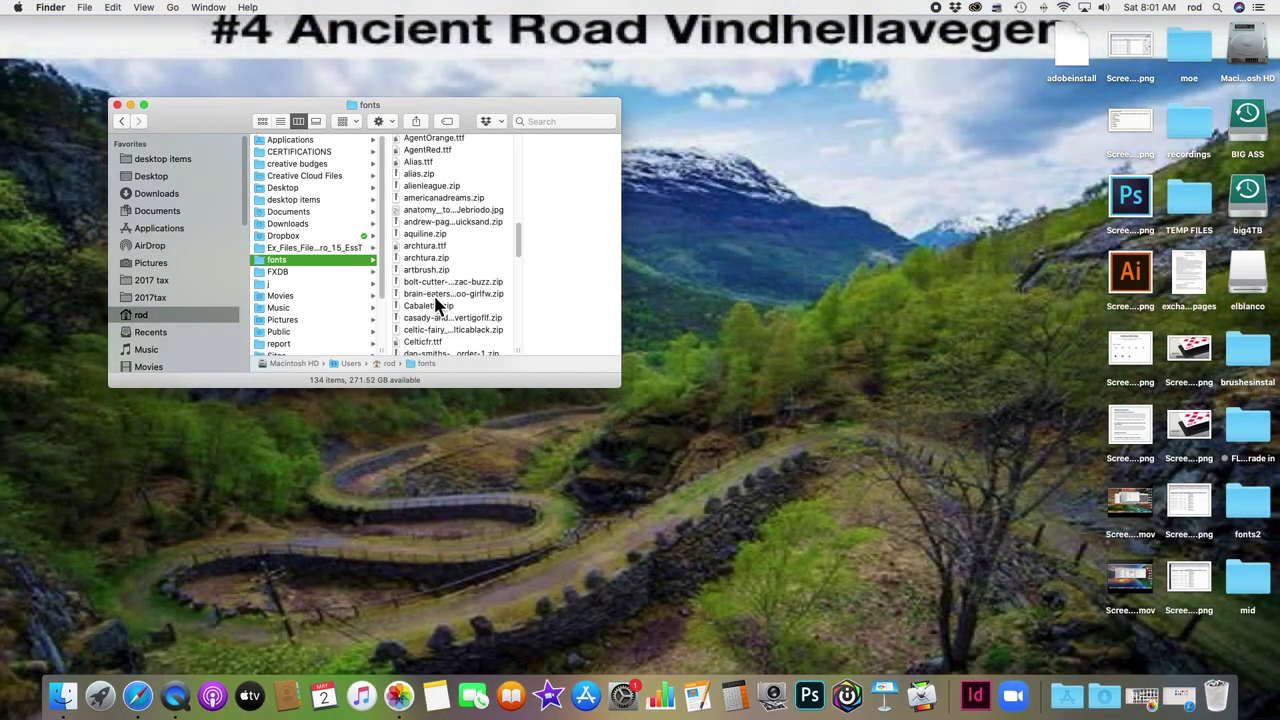
scroll(437, 305, down, 5)
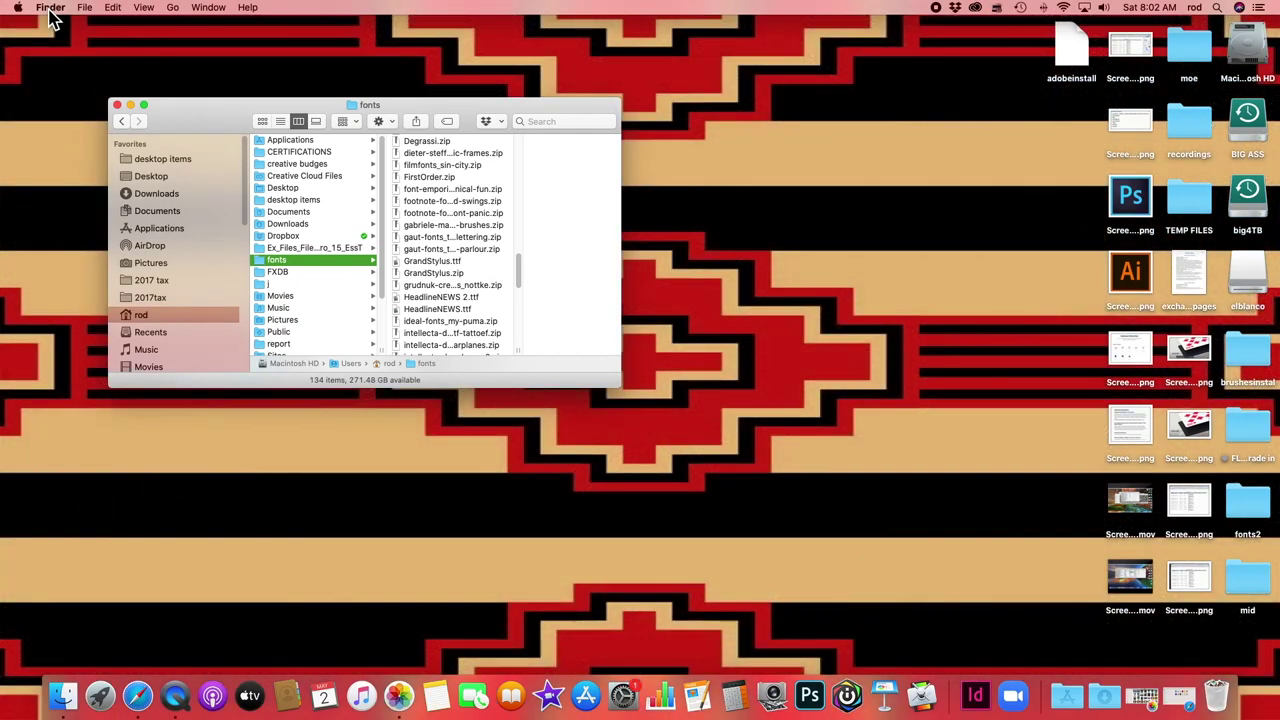
In the Finder preferences, turn the display of hard disks on the desktop off and on again, and close the preferences.
click(50, 8)
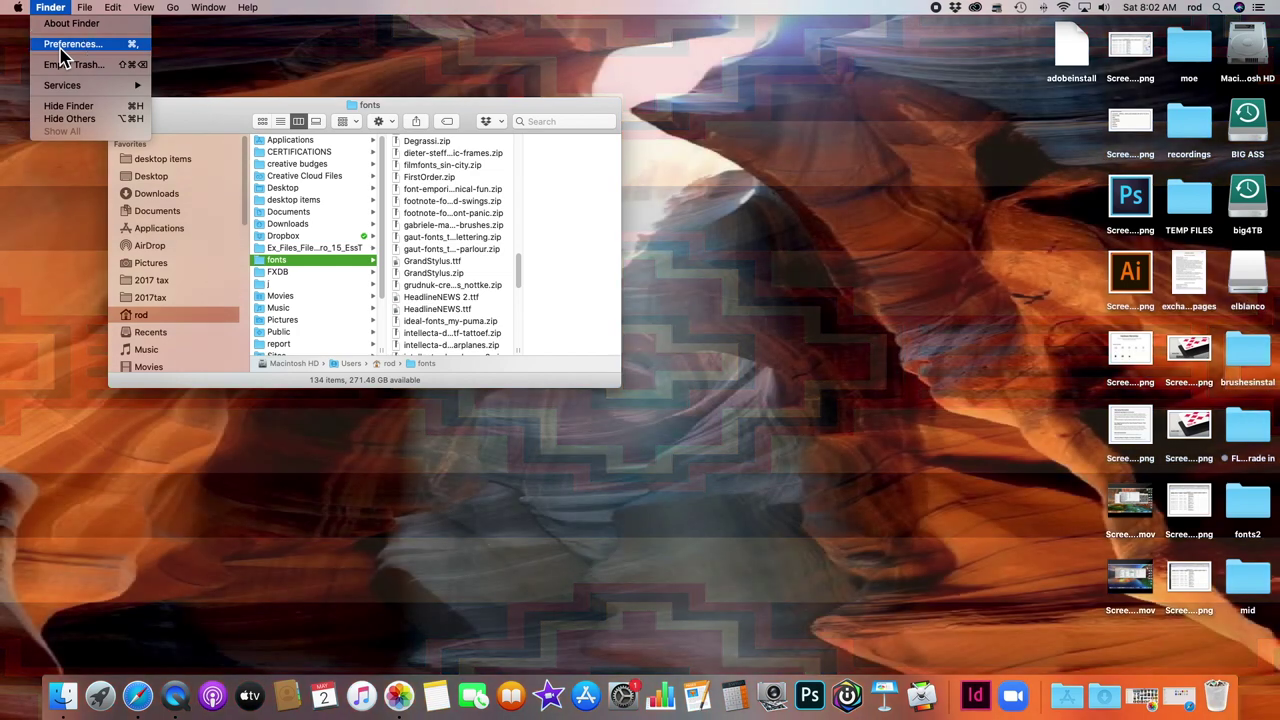
key(Escape)
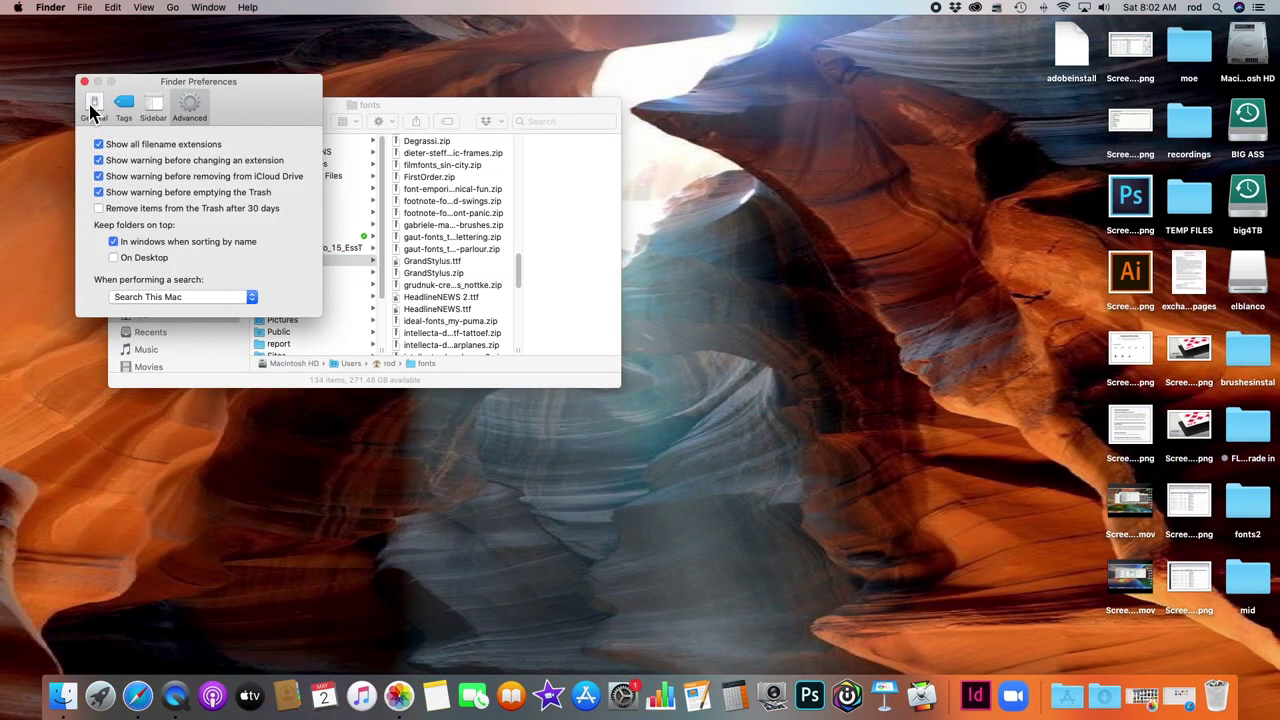
click(91, 108)
click(114, 163)
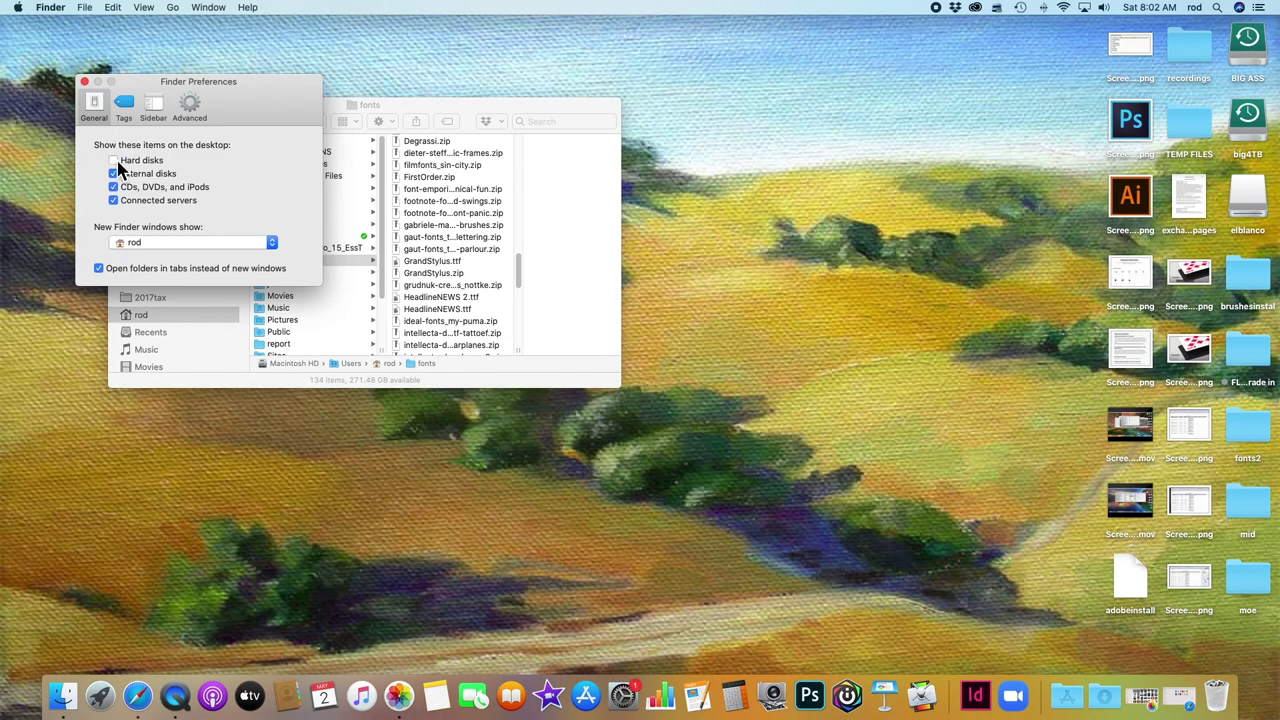
click(114, 161)
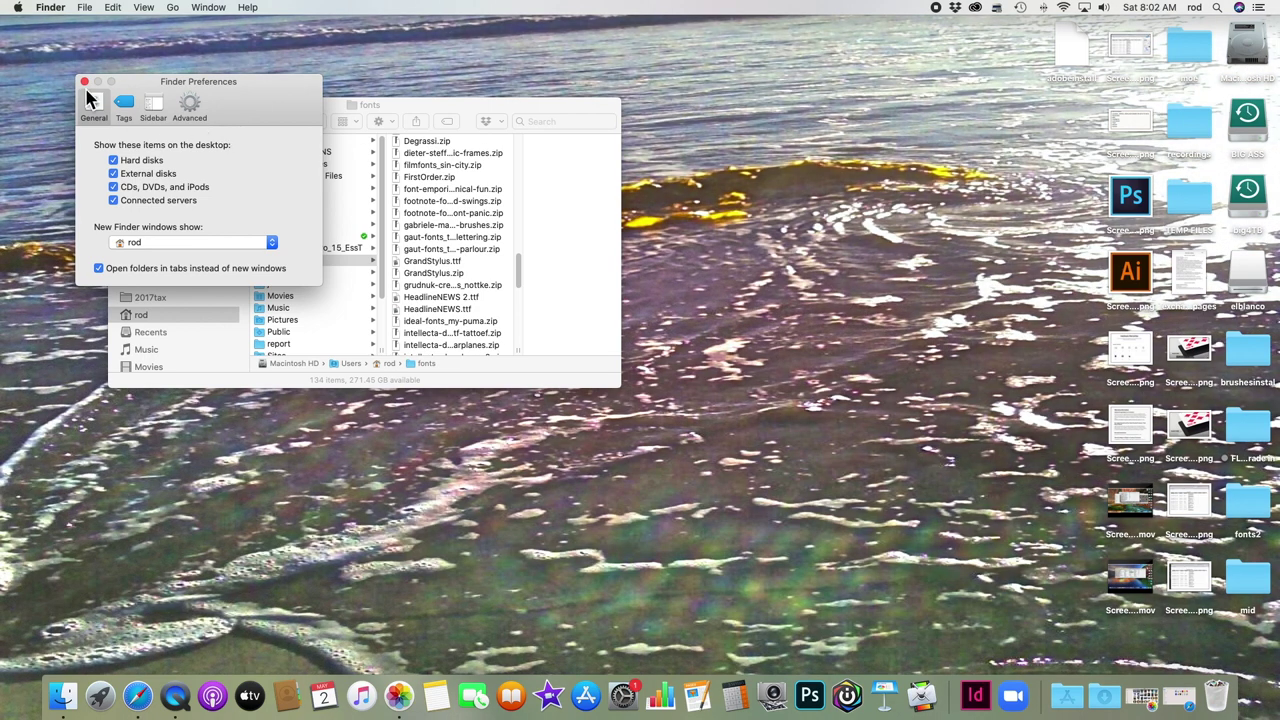
click(85, 82)
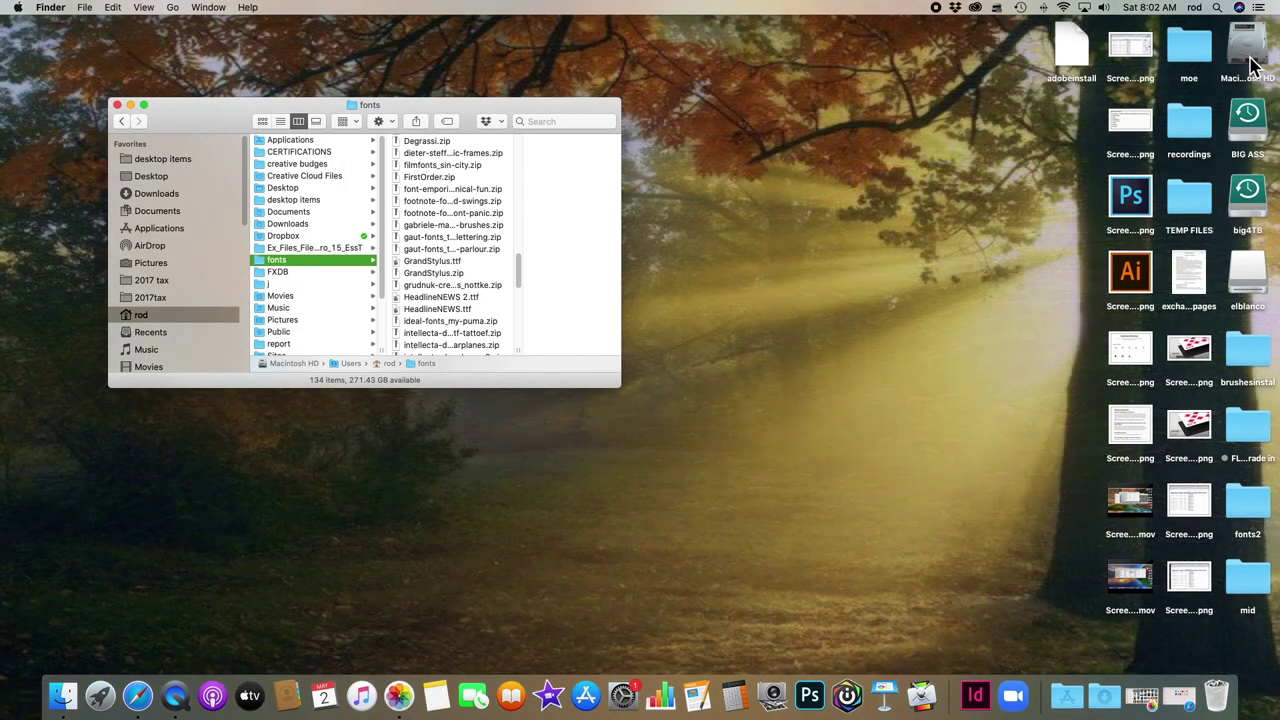
Open Macintosh HD in a second window and navigate to the Fonts folder inside its Library folder.
double_click(1250, 60)
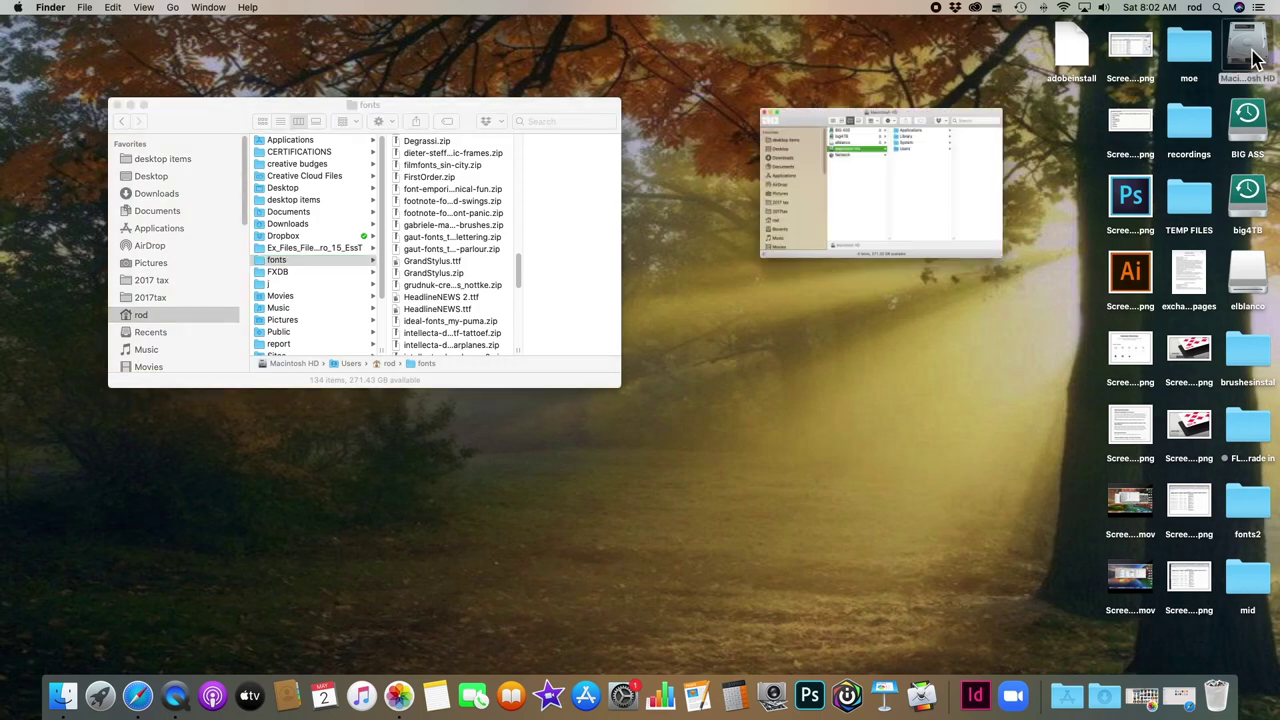
drag(534, 236, 850, 245)
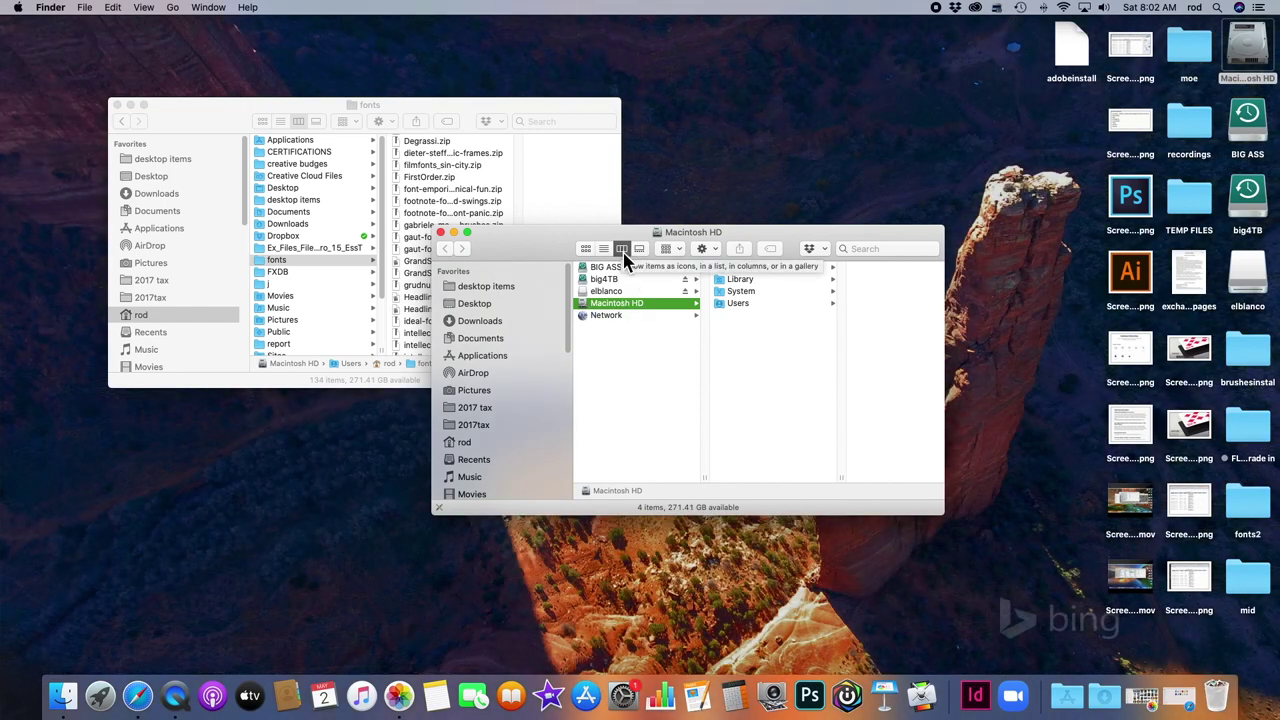
click(722, 306)
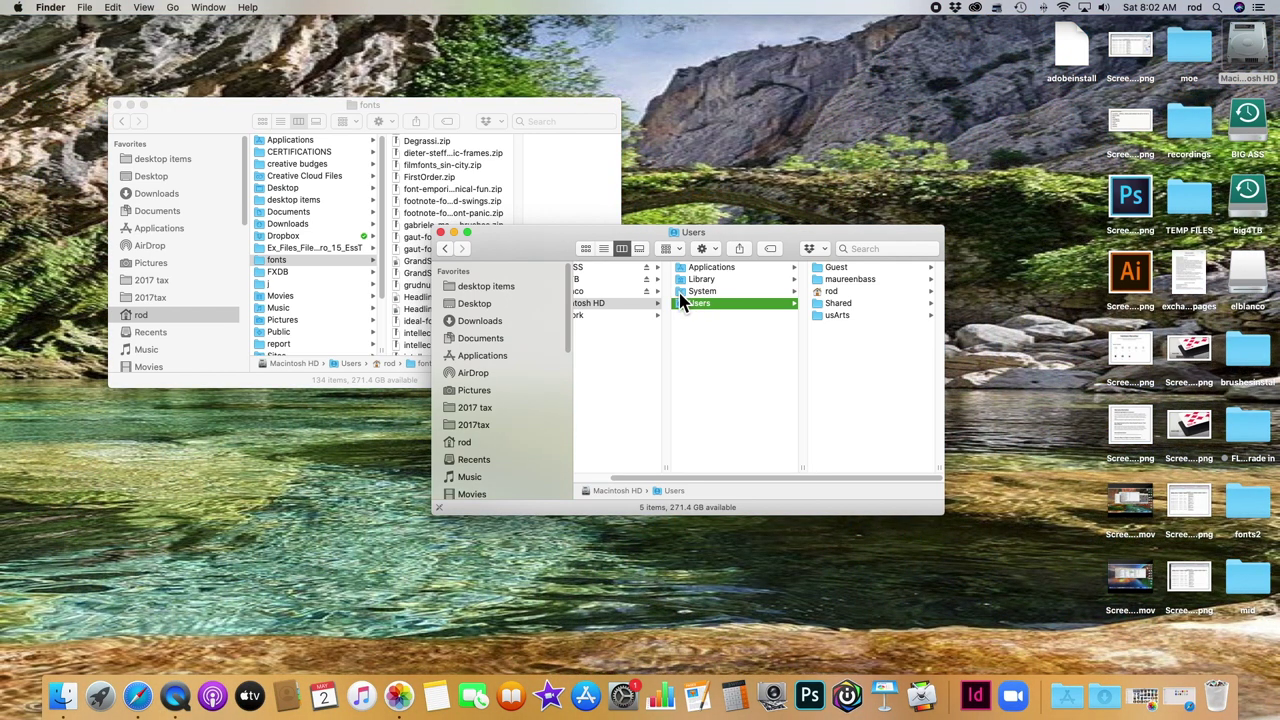
click(688, 281)
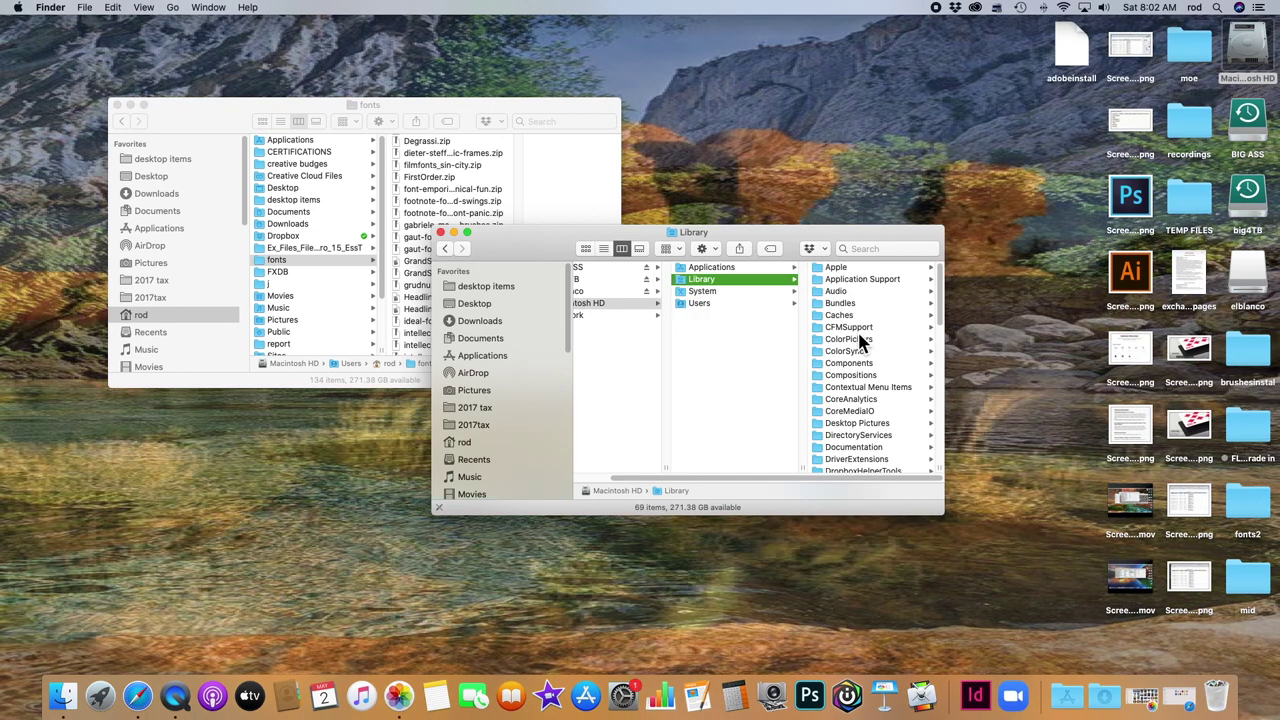
scroll(860, 360, down, 3)
scroll(859, 336, down, 1)
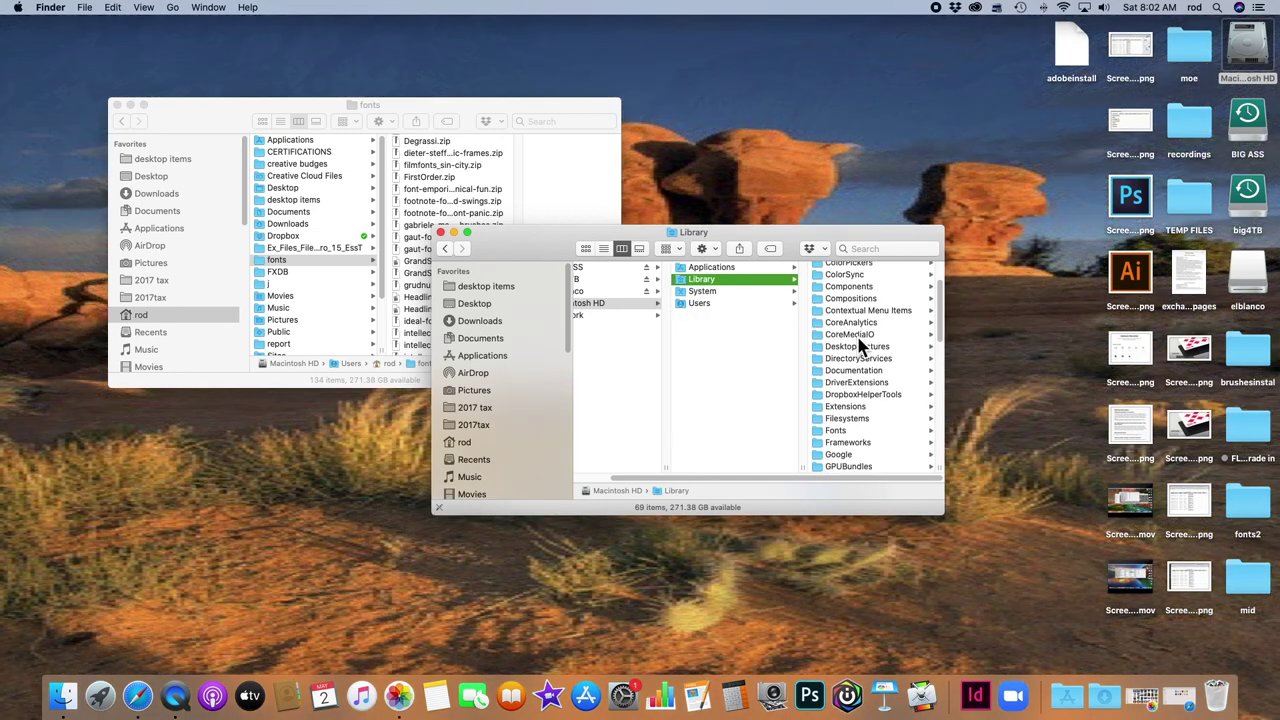
click(822, 430)
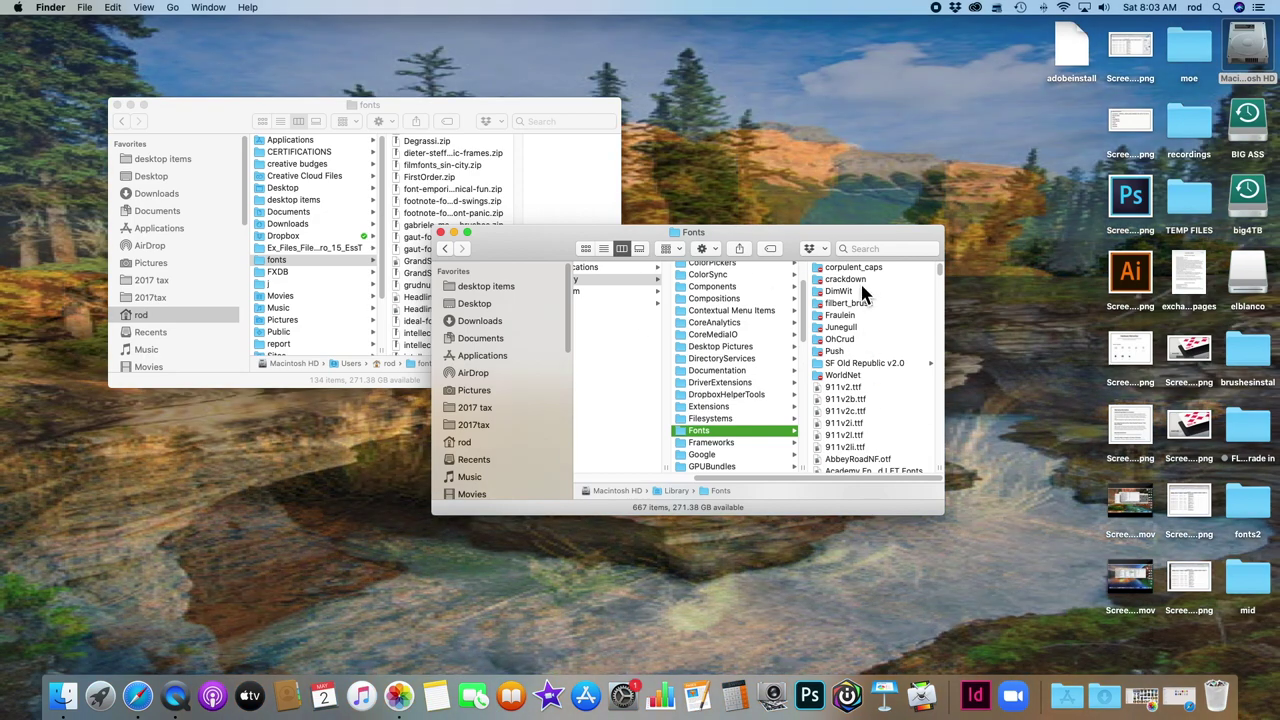
Look through the Library's Fonts folder and arrange its window and the home fonts window so that they do not overlap.
scroll(868, 350, down, 5)
scroll(870, 360, down, 10)
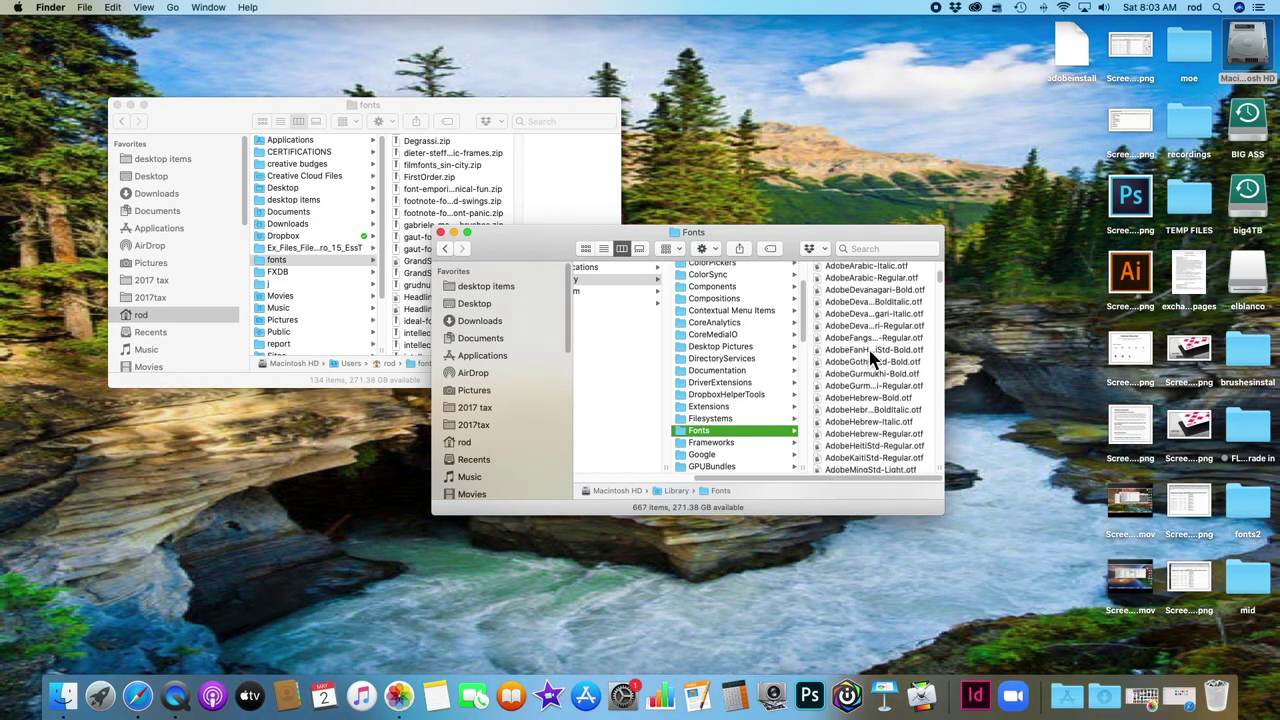
scroll(872, 365, down, 10)
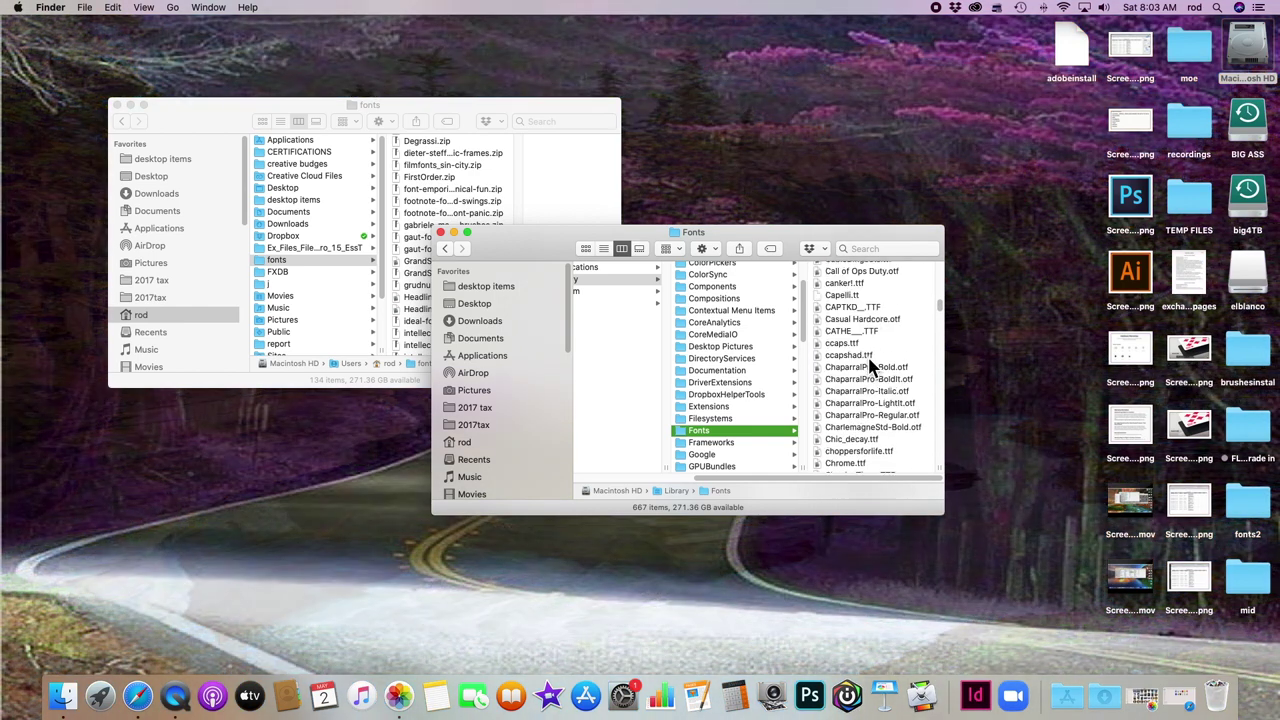
scroll(868, 360, down, 8)
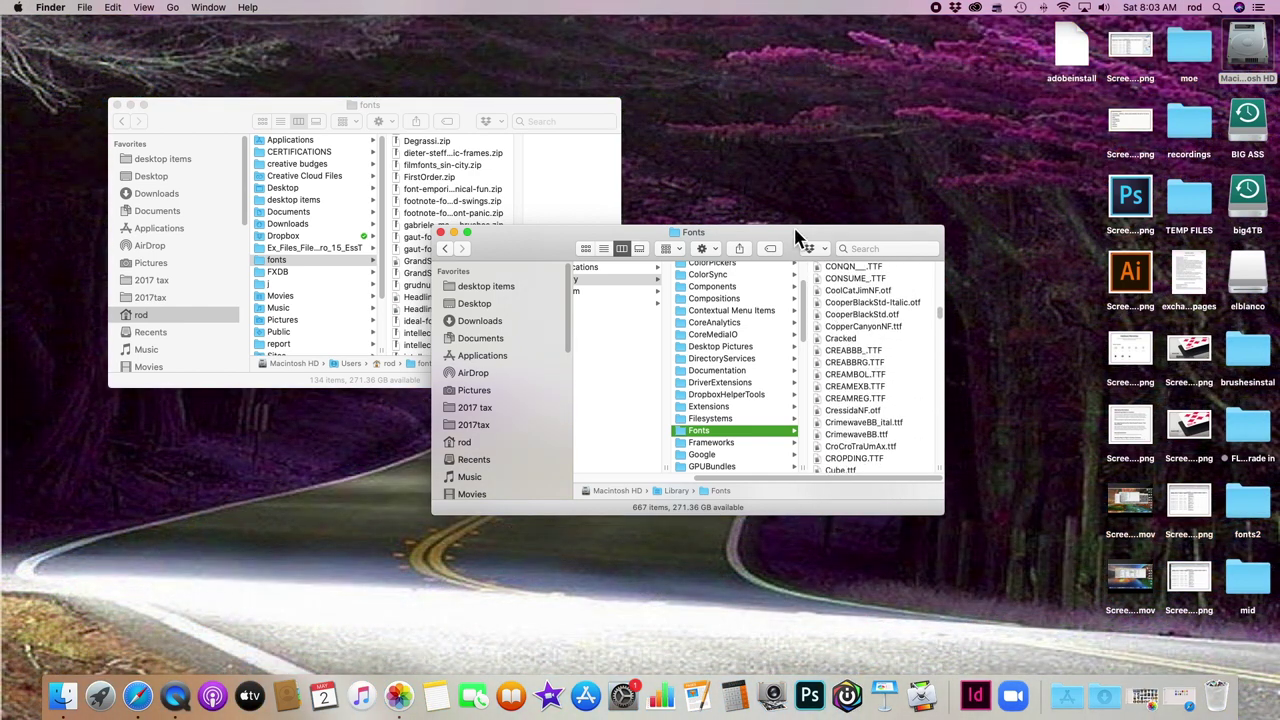
drag(796, 237, 483, 344)
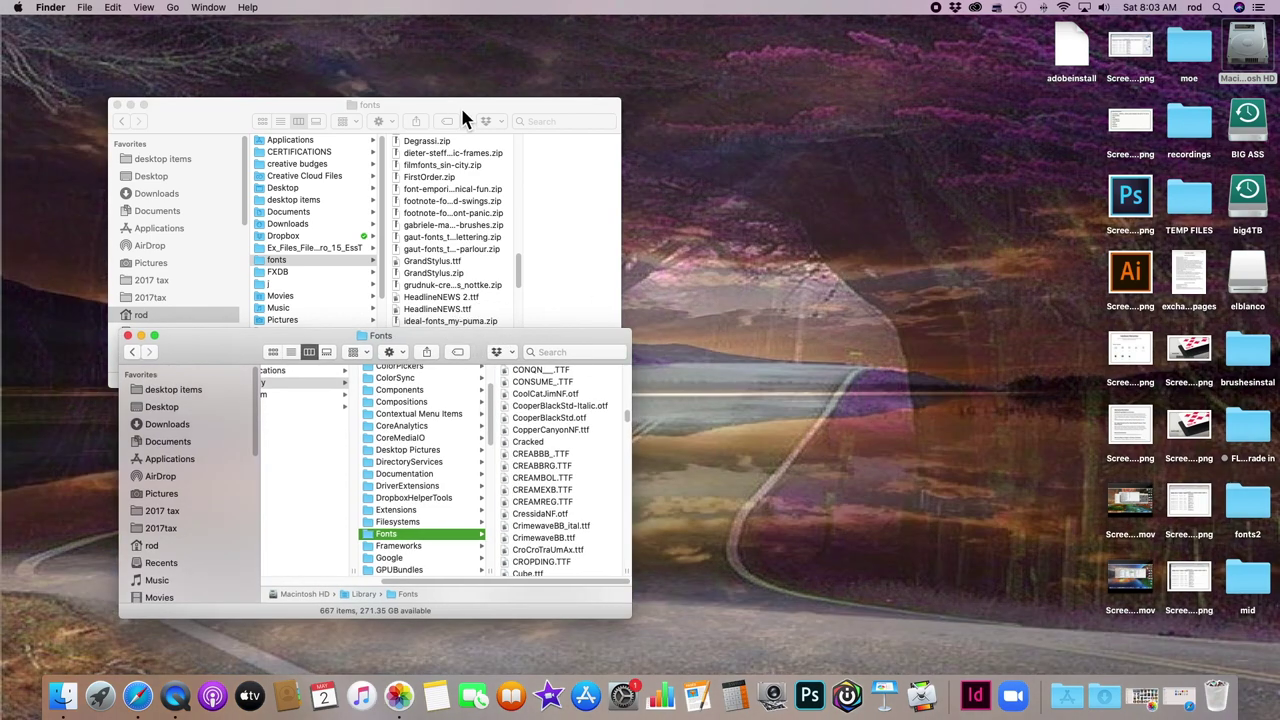
drag(466, 112, 966, 38)
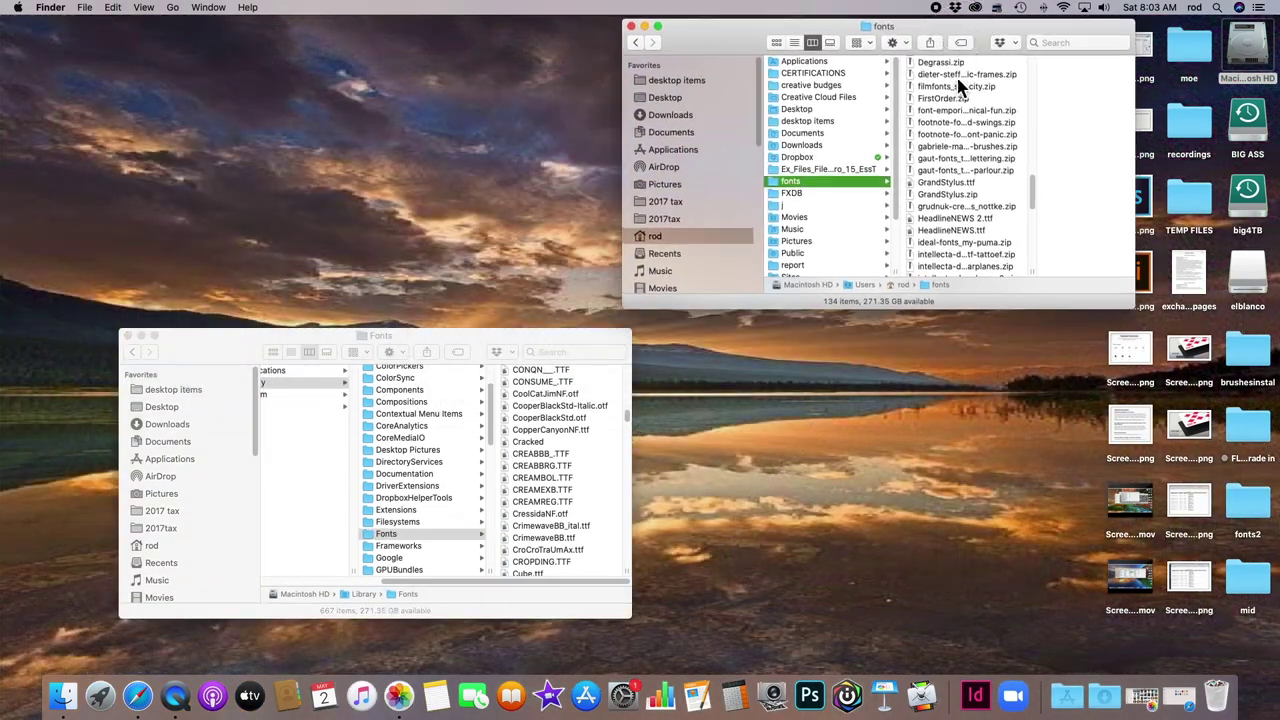
Move all items from the home fonts folder into the Library's Fonts folder, skipping all items that already exist there.
scroll(955, 187, down, 3)
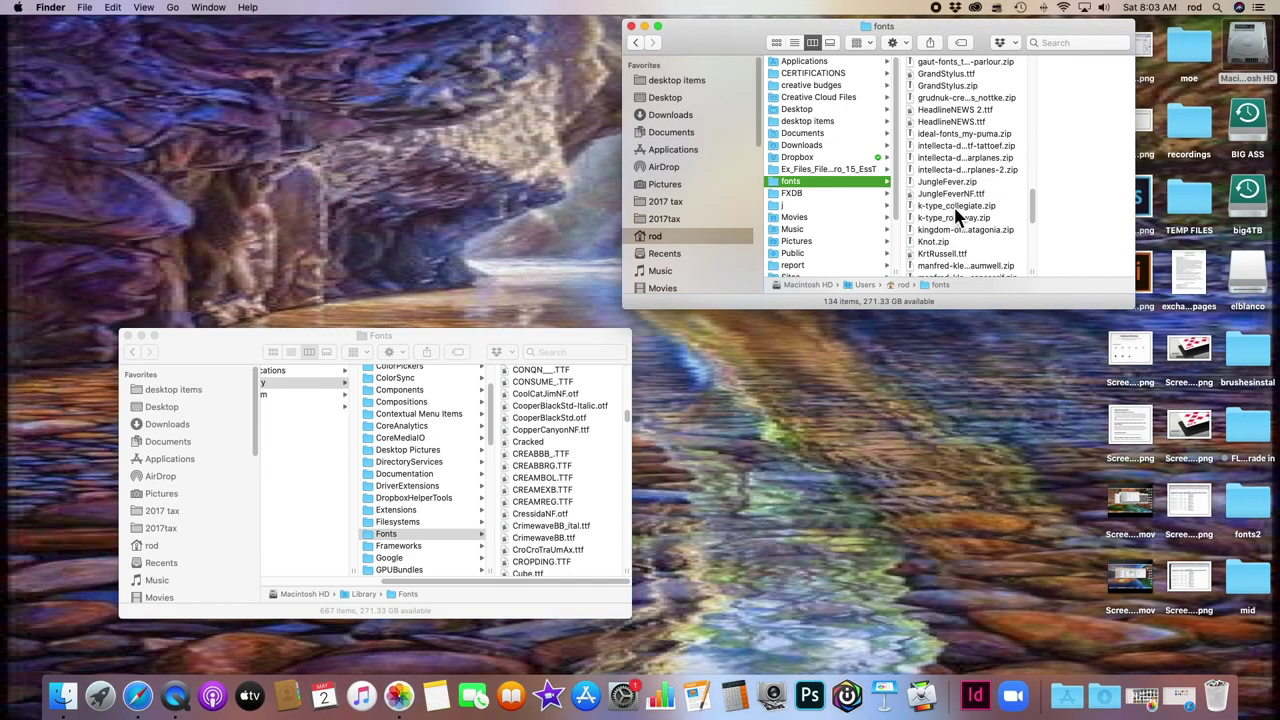
scroll(955, 217, down, 5)
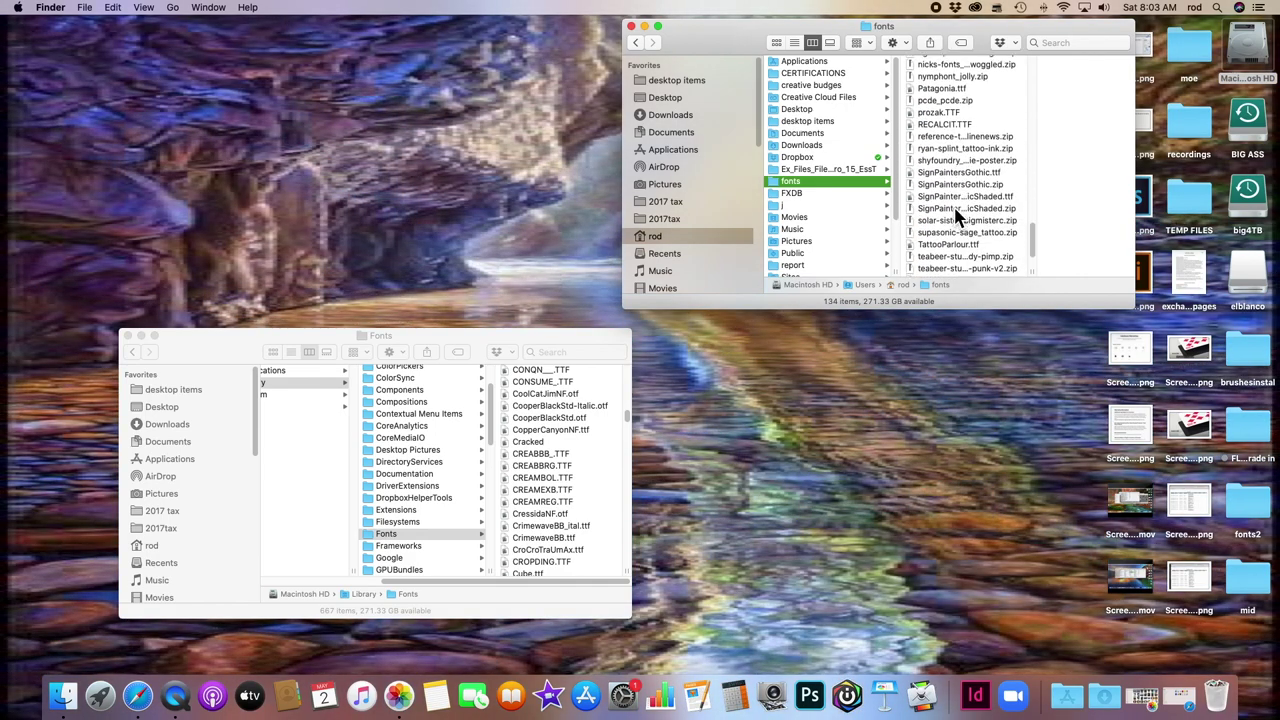
scroll(955, 217, down, 3)
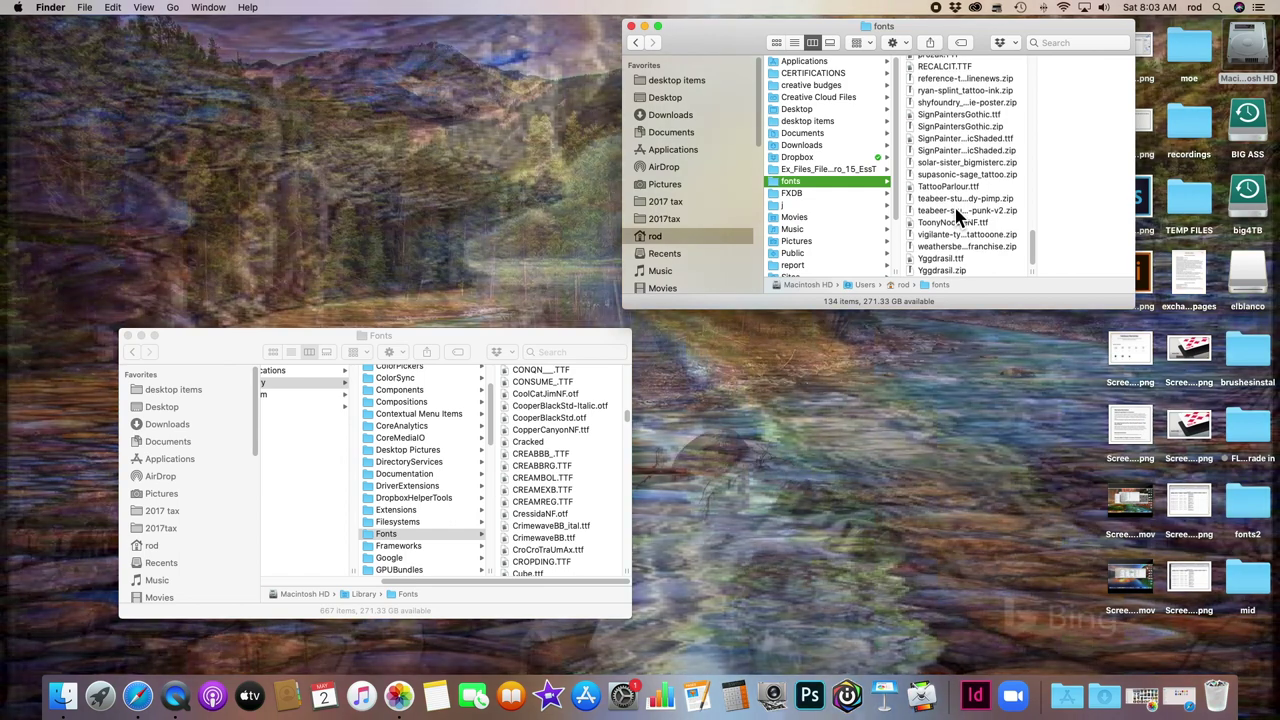
key(super+a)
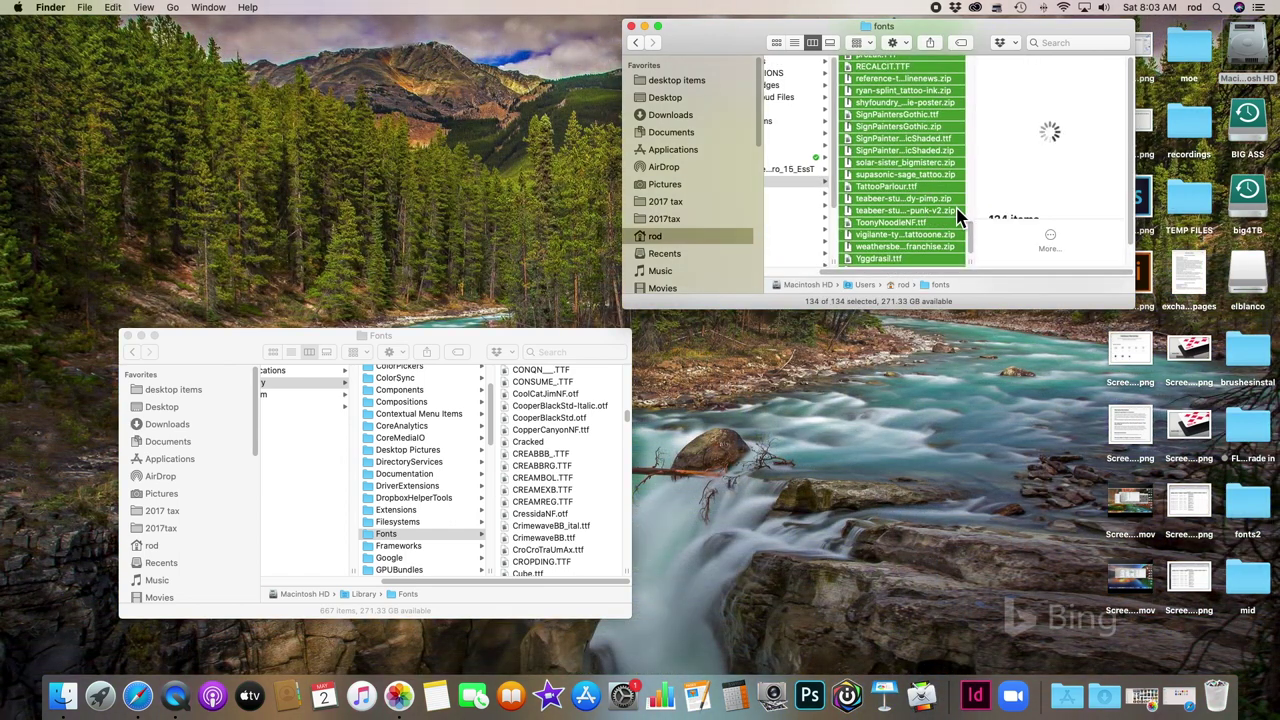
click(904, 211)
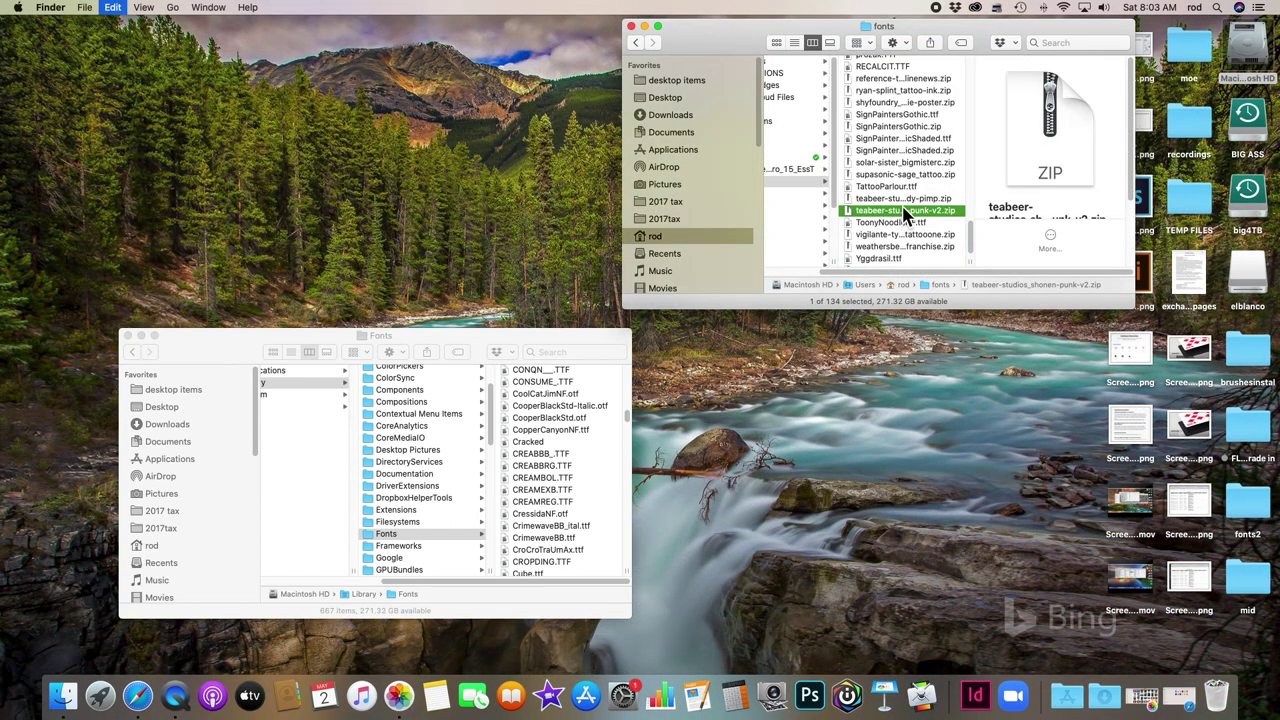
key(super+a)
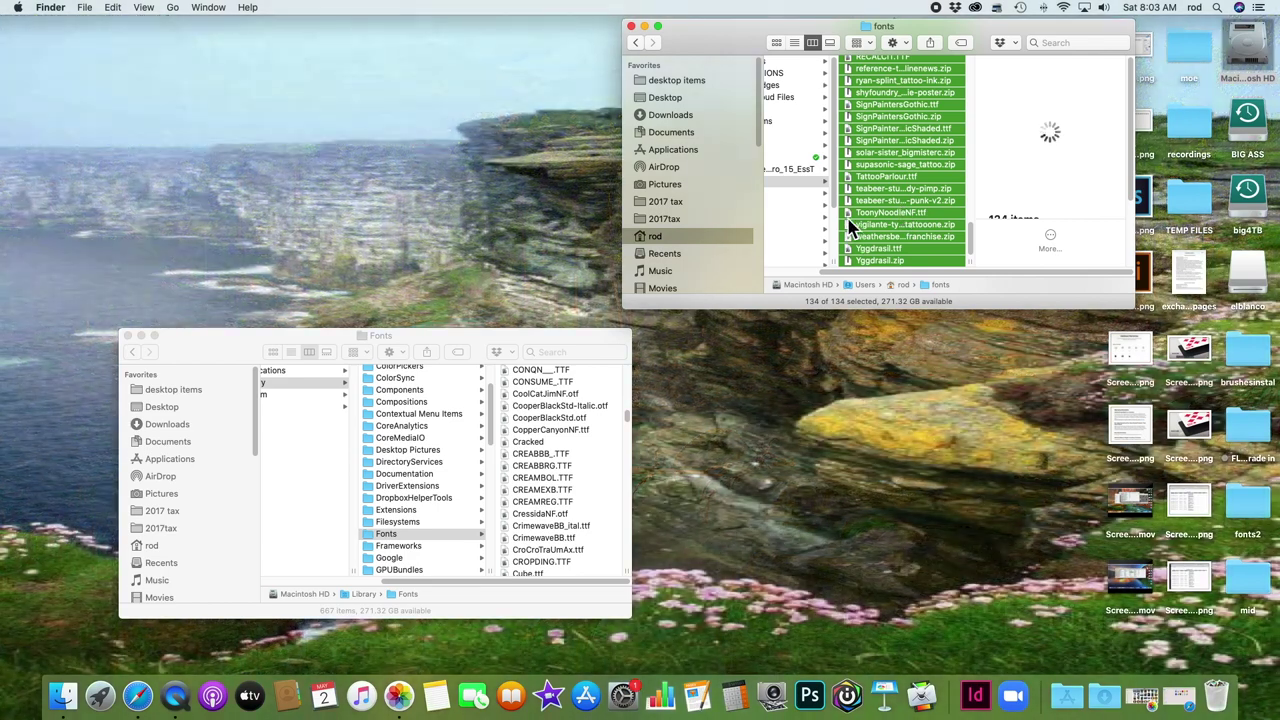
drag(851, 210, 587, 457)
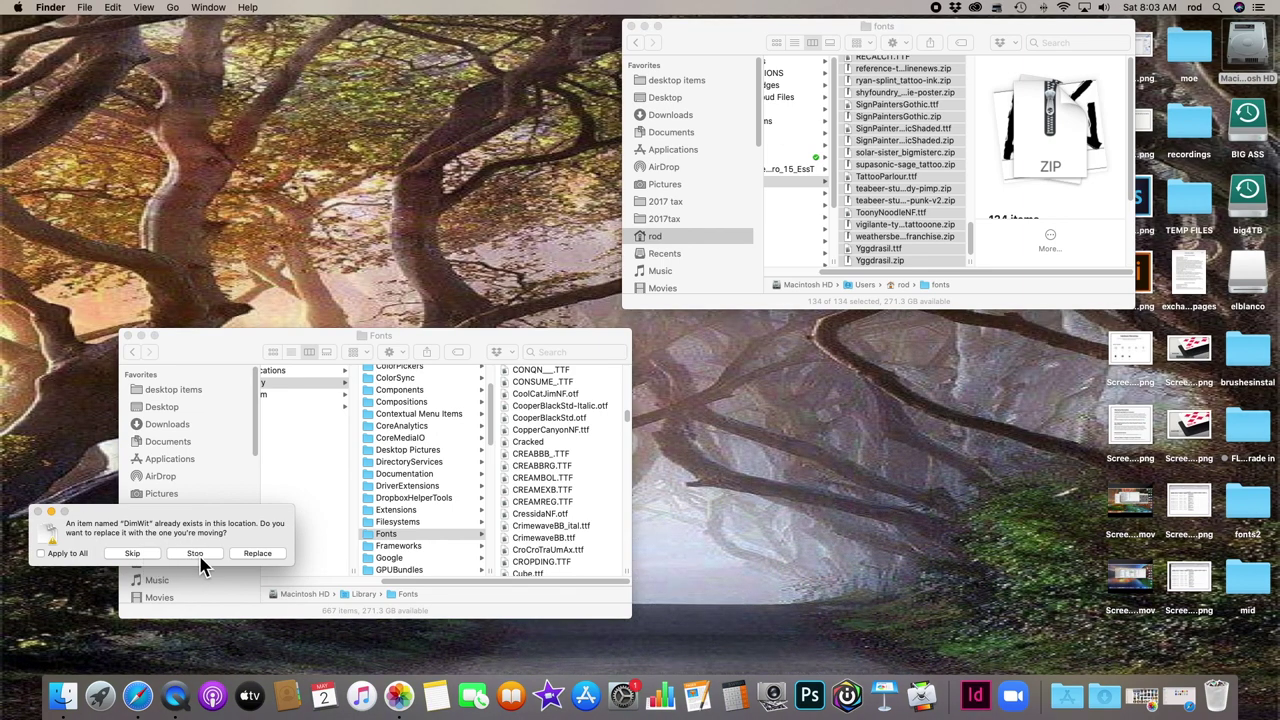
click(41, 555)
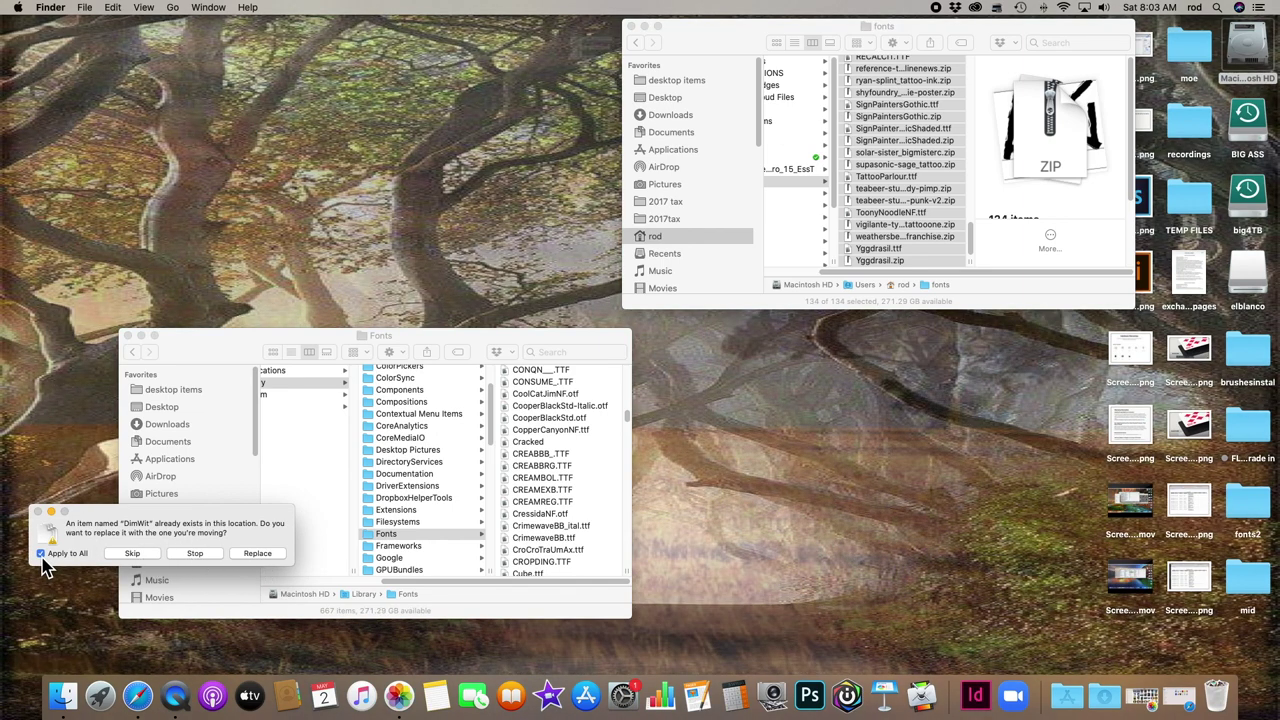
click(133, 554)
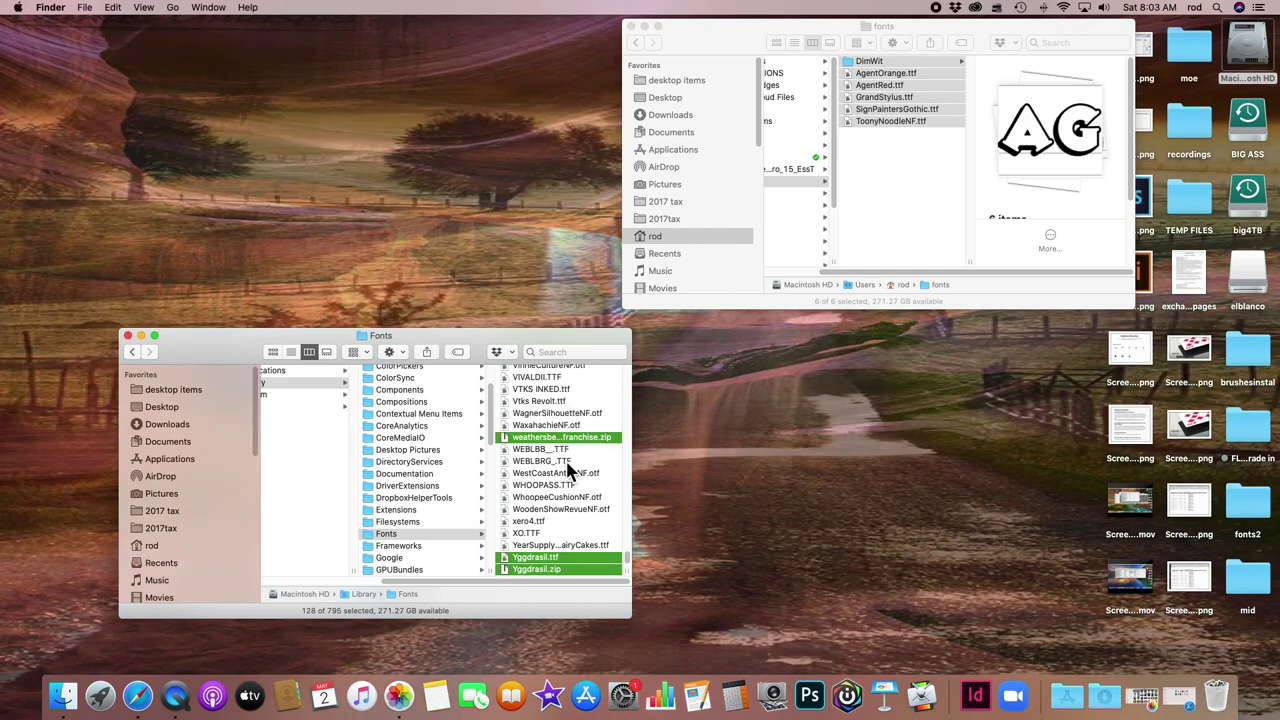
Review the items selected in the Library's Fonts folder, and close both the Library Fonts window and the home fonts window.
scroll(563, 455, up, 15)
scroll(568, 472, up, 15)
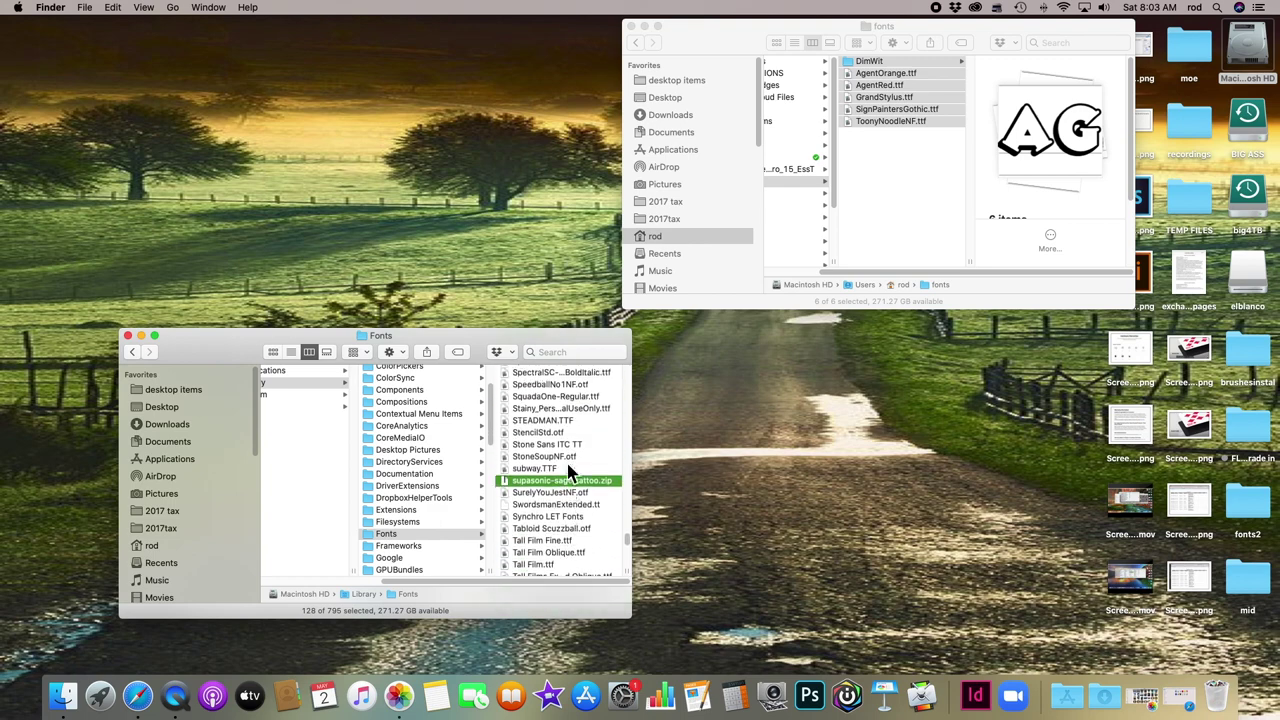
scroll(568, 472, up, 10)
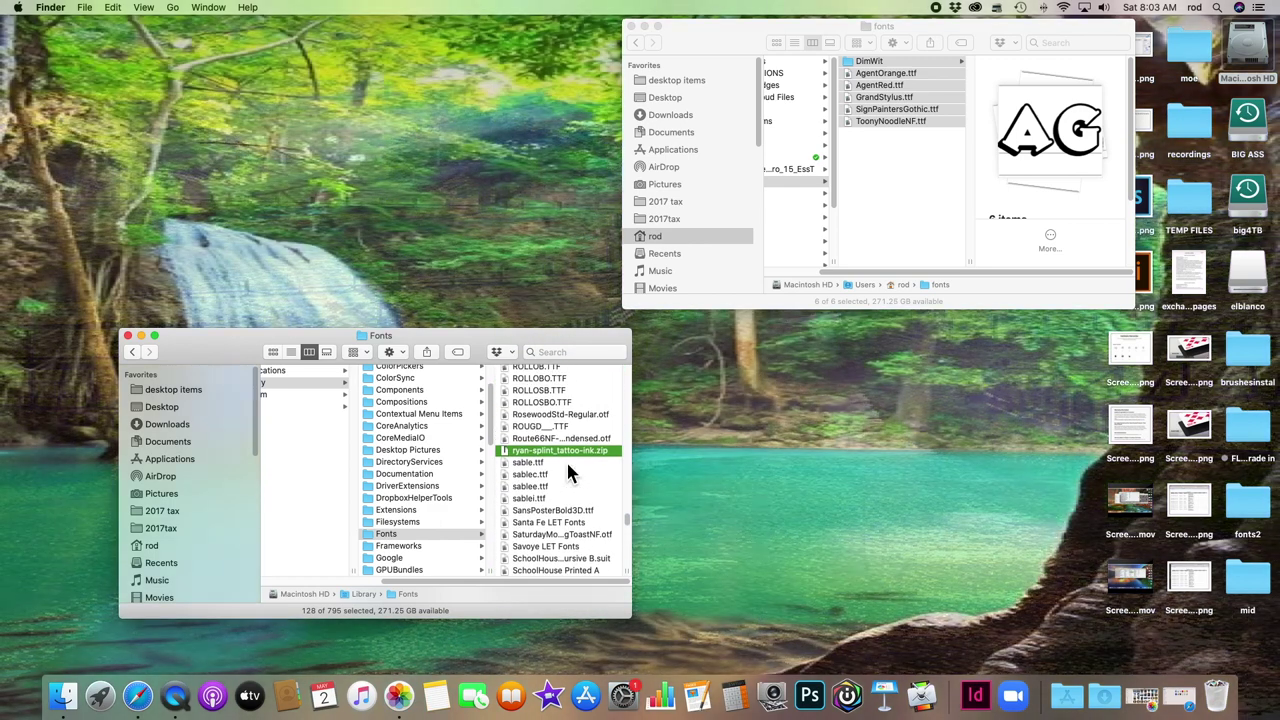
scroll(568, 466, up, 15)
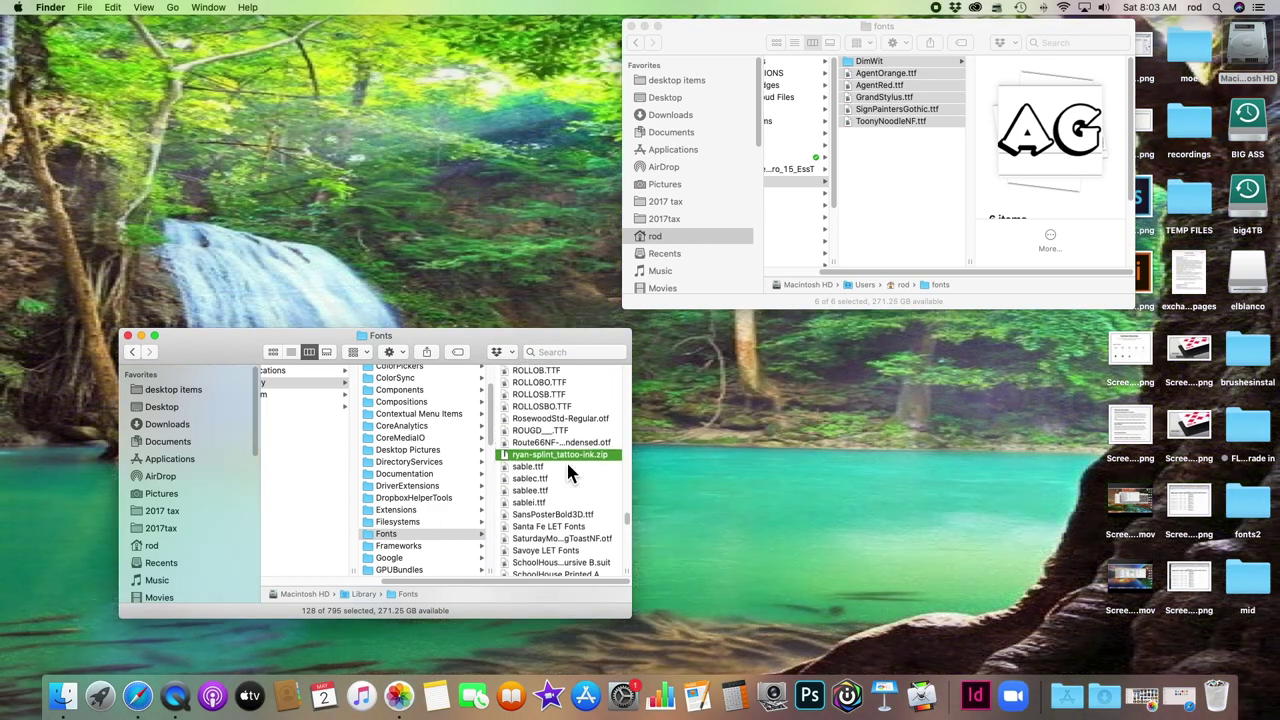
scroll(568, 472, up, 15)
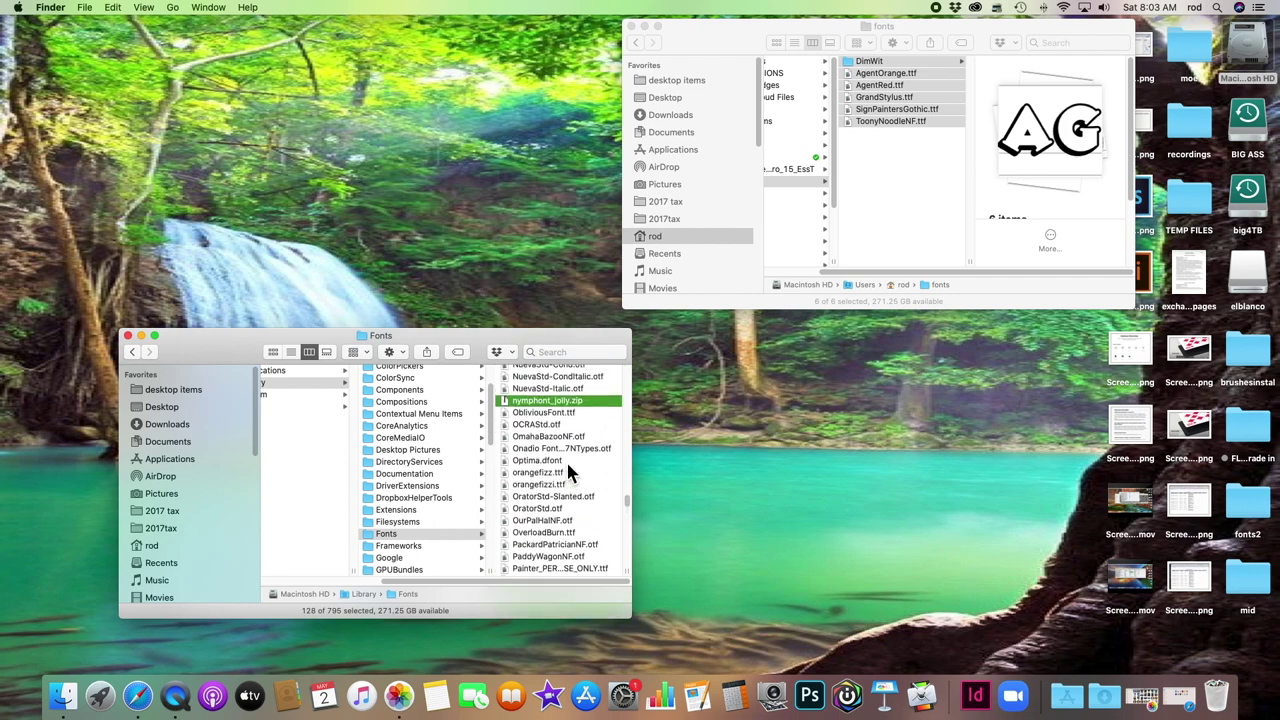
scroll(568, 472, up, 10)
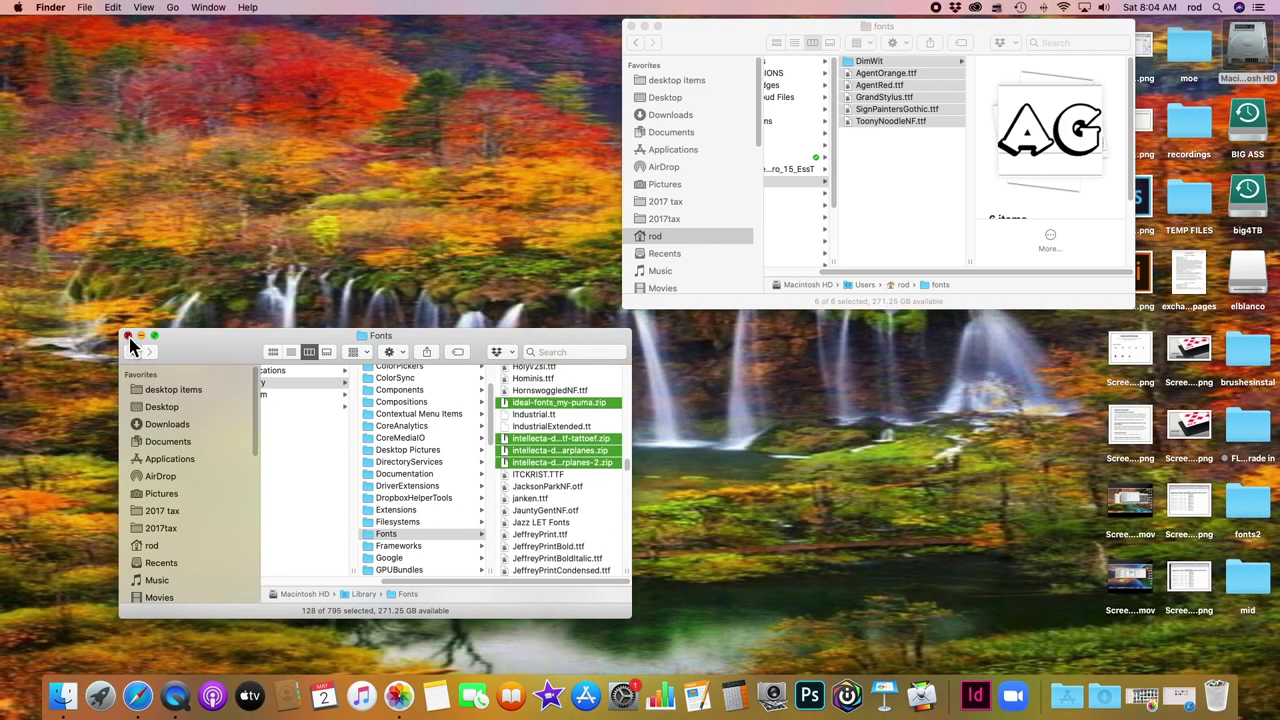
click(128, 340)
click(631, 26)
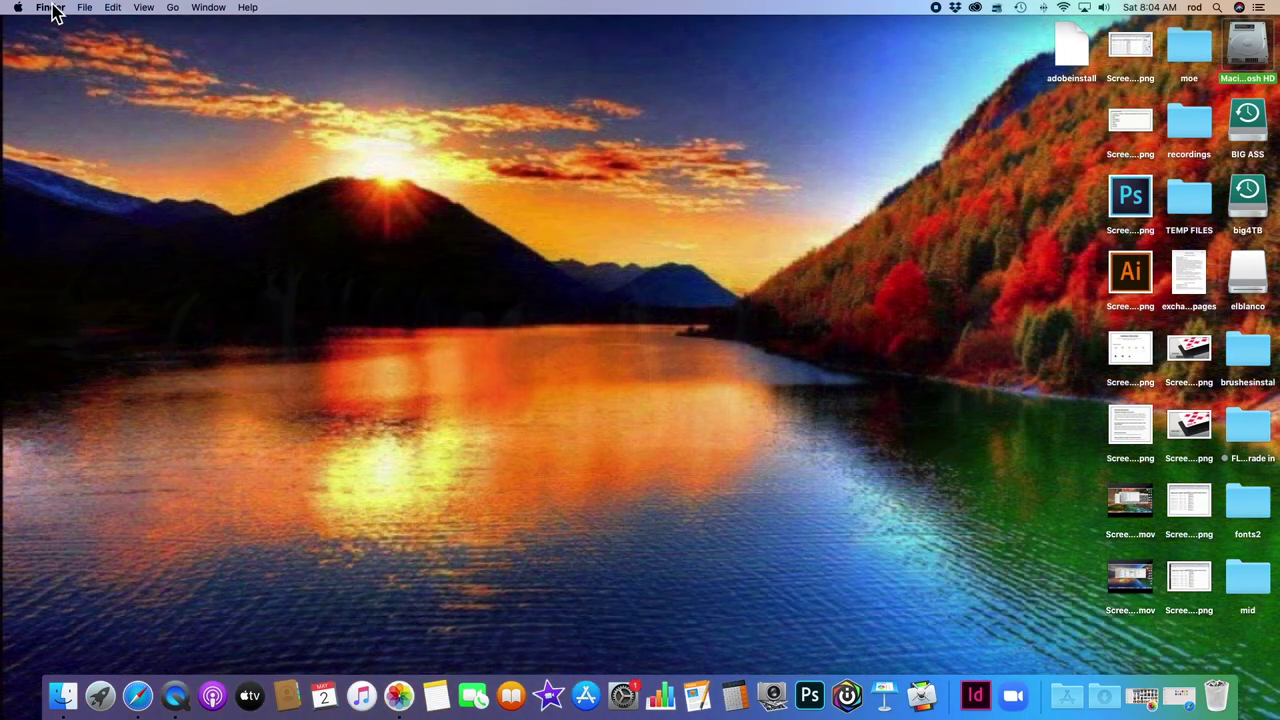
In the Finder preferences, turn off the display of hard disks on the desktop.
click(50, 8)
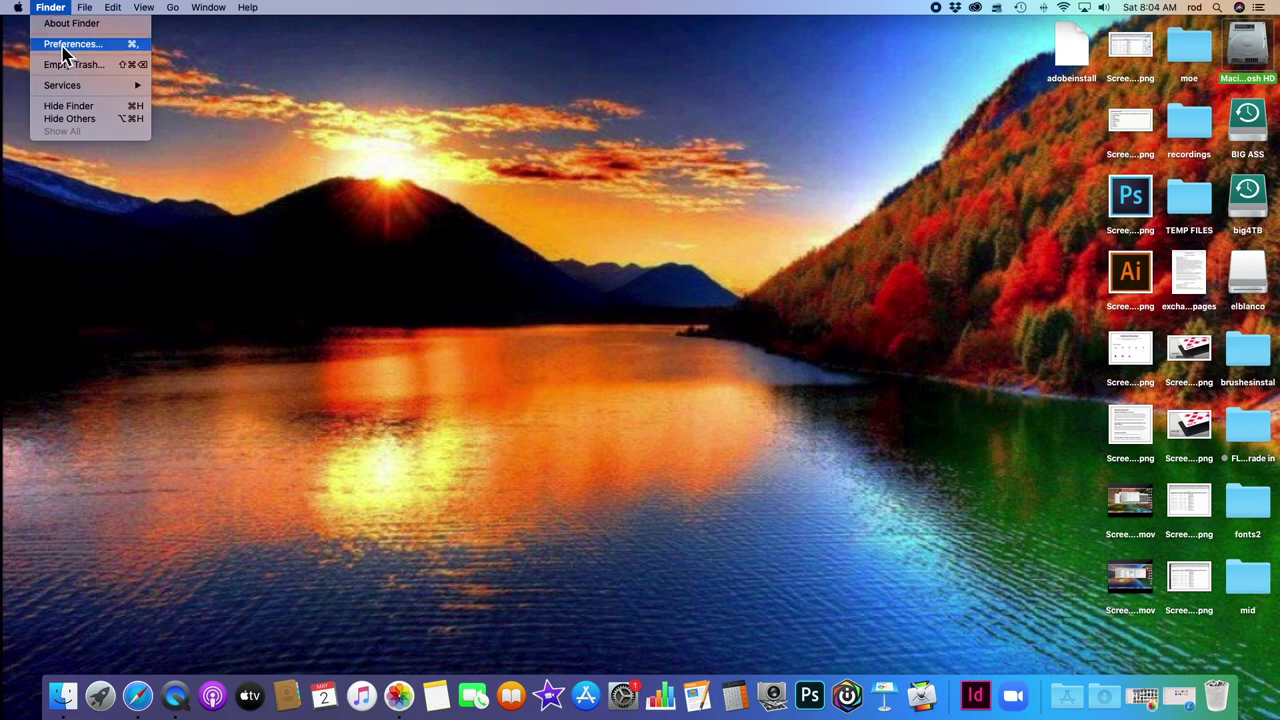
click(64, 45)
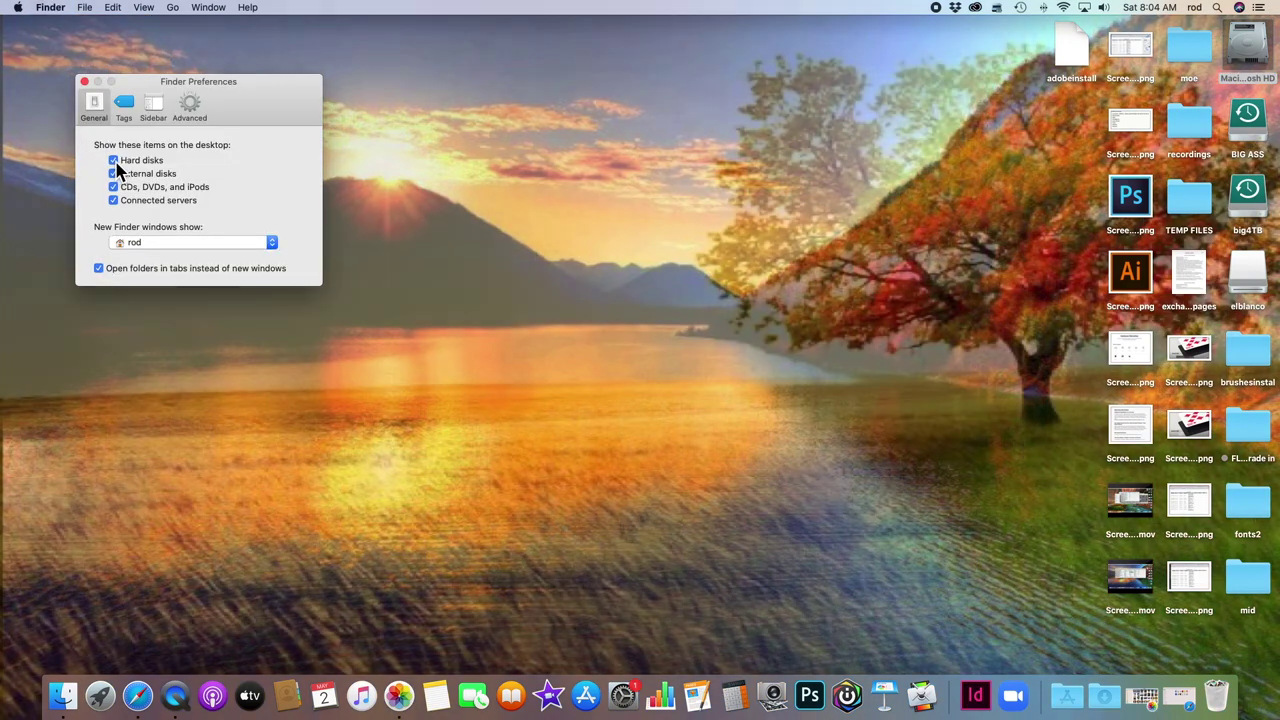
click(113, 160)
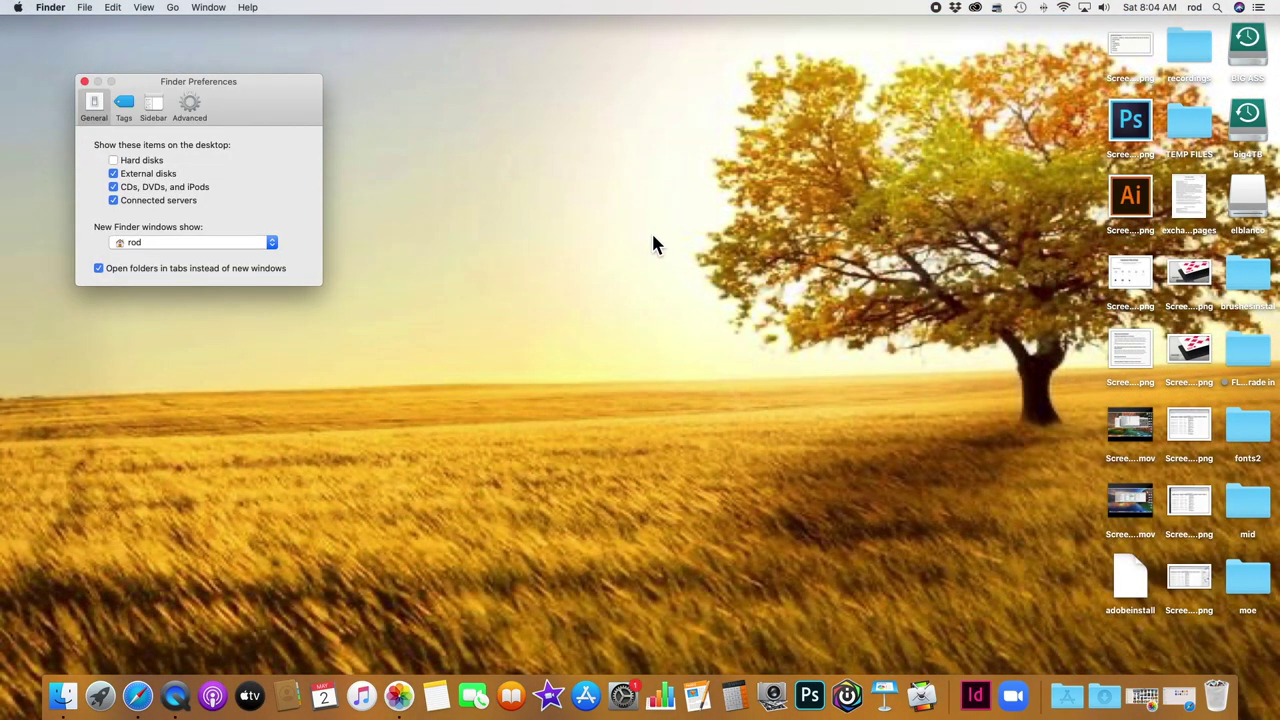